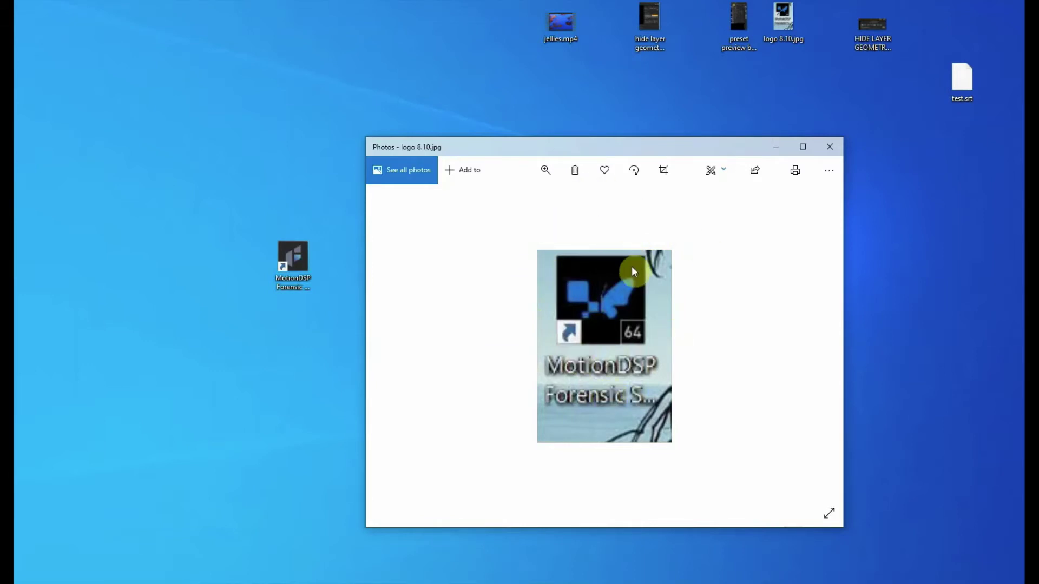
Select the MotionDSP Forensic Studio desktop shortcut and launch the program.
{"action": "left_click", "coordinate": [272, 418]}
{"action": "left_click", "coordinate": [294, 265]}
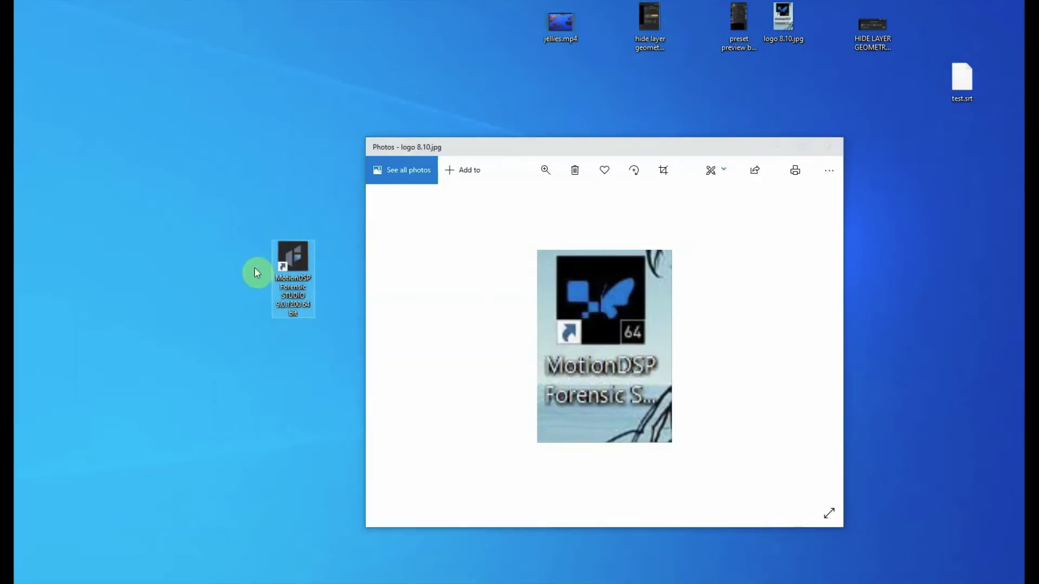
{"action": "left_click", "coordinate": [281, 261]}
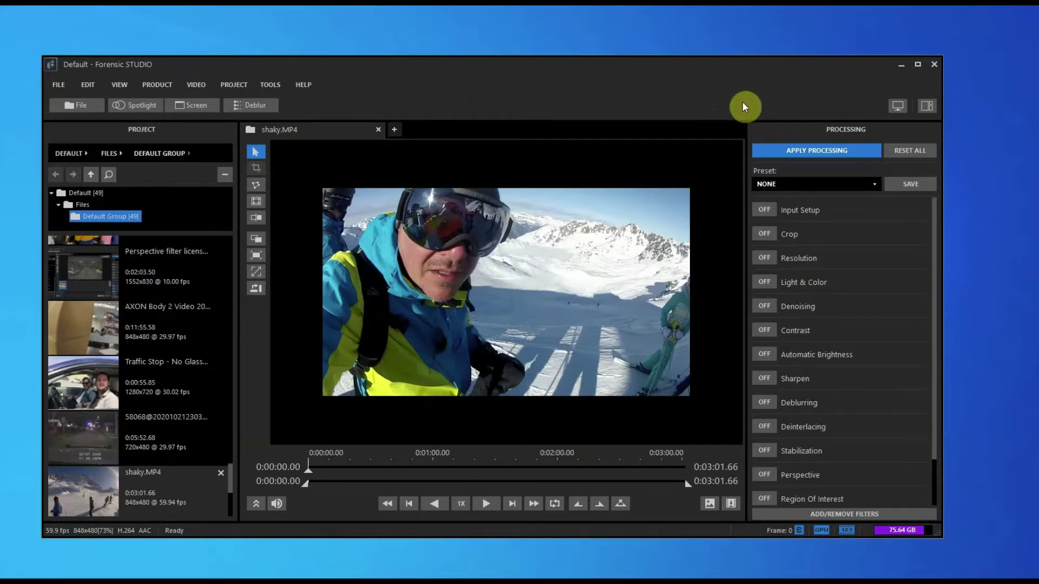
Switch the Crop, Light & Color and Automatic Brightness filters to ON for shaky.MP4.
{"action": "left_click", "coordinate": [764, 234]}
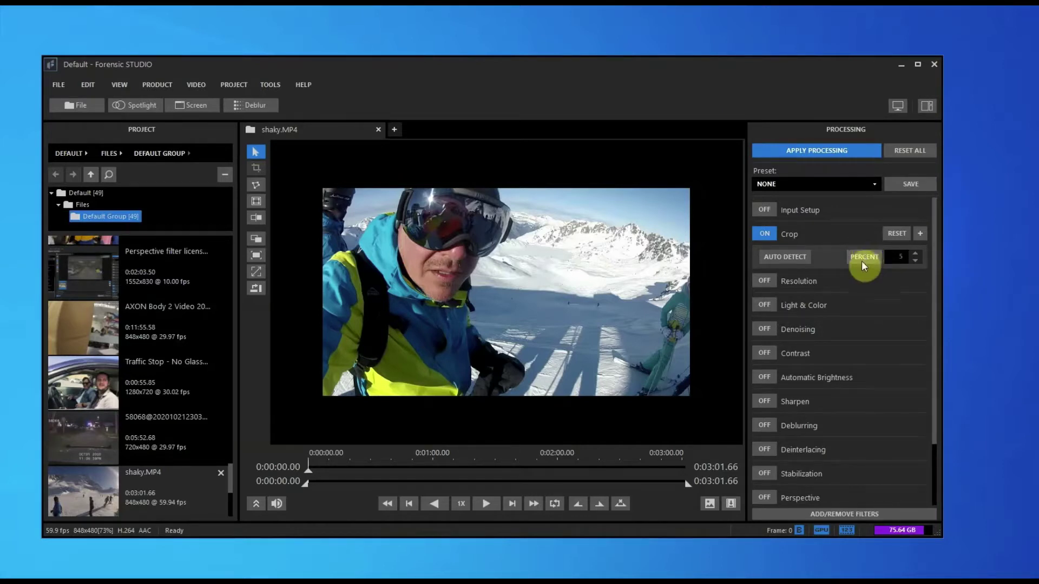
{"action": "left_click", "coordinate": [764, 303]}
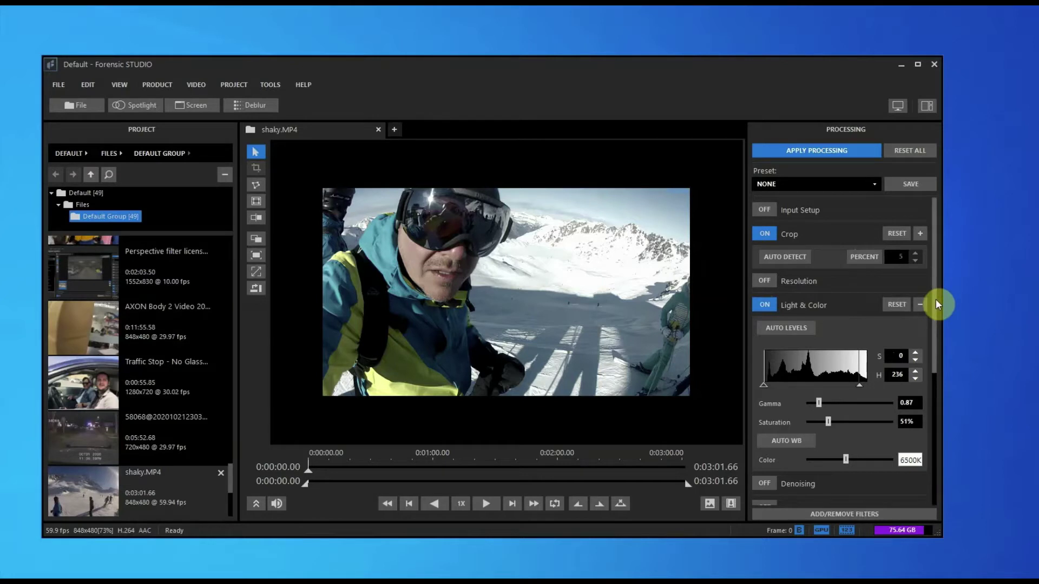
{"action": "left_click_drag", "start_coordinate": [938, 305], "coordinate": [937, 371]}
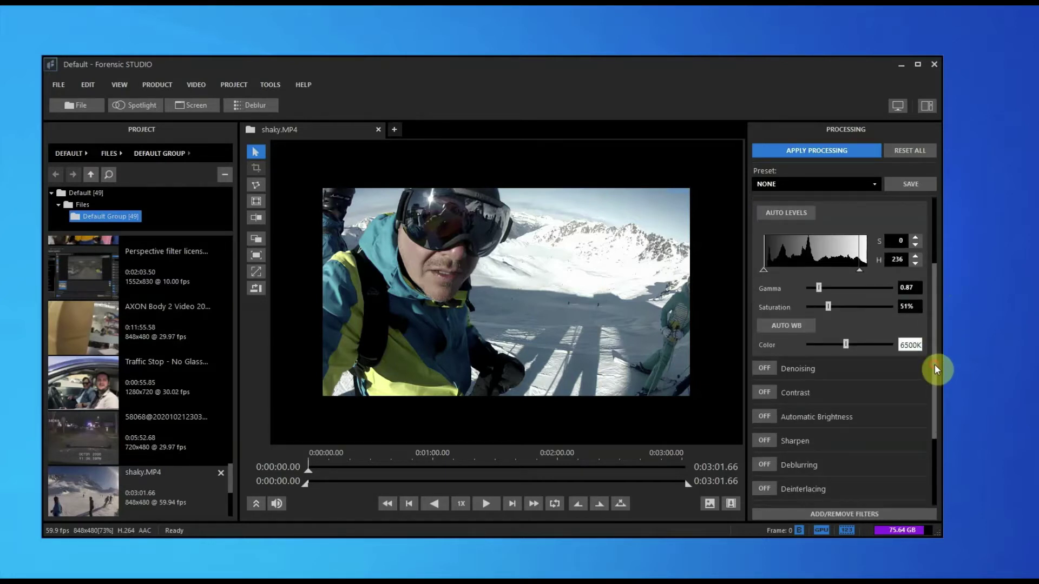
{"action": "left_click", "coordinate": [773, 417]}
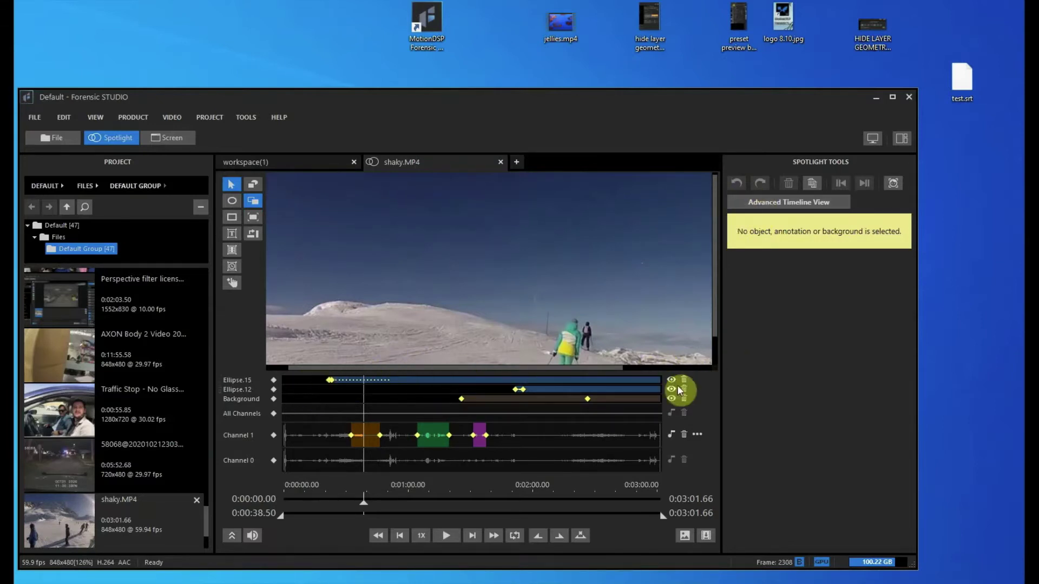
{"action": "left_click", "coordinate": [828, 203]}
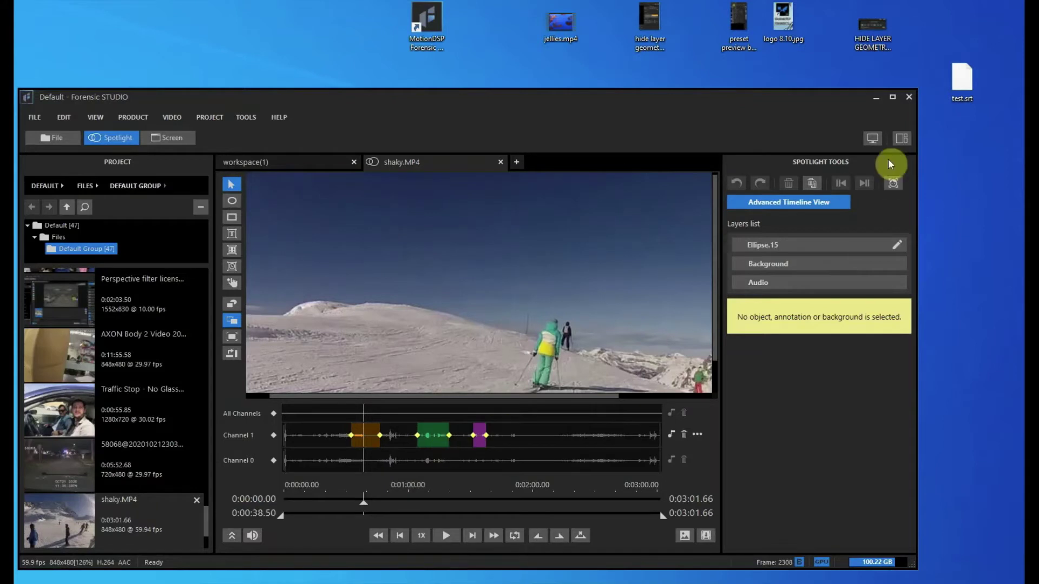
{"action": "left_click", "coordinate": [806, 203]}
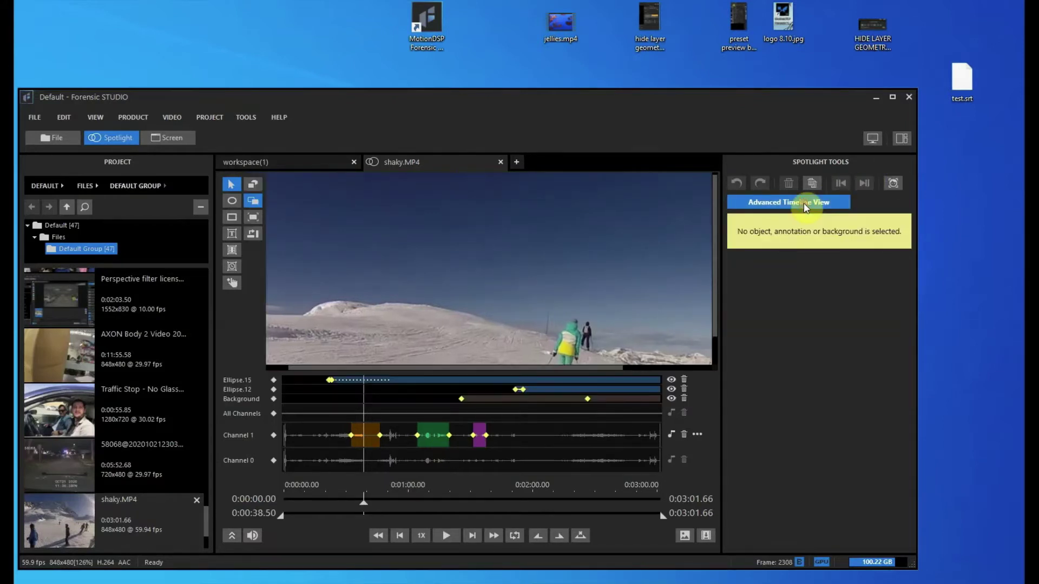
{"action": "left_click", "coordinate": [806, 203]}
{"action": "left_click", "coordinate": [805, 203]}
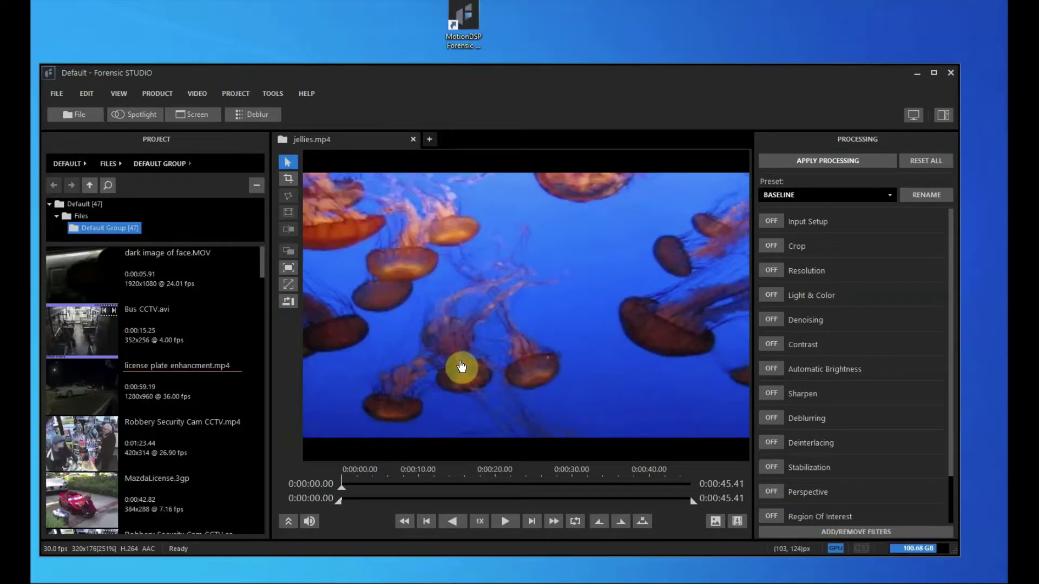
Set Classic Project Browsing to OFF in Options, accept the restart, and relaunch Forensic Studio.
{"action": "left_click", "coordinate": [156, 455]}
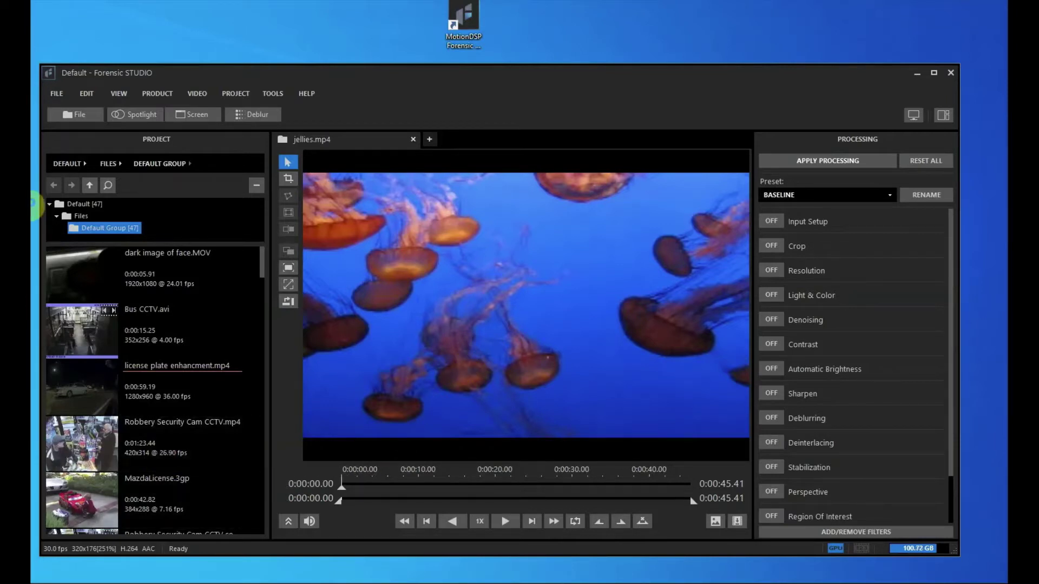
{"action": "left_click", "coordinate": [180, 435]}
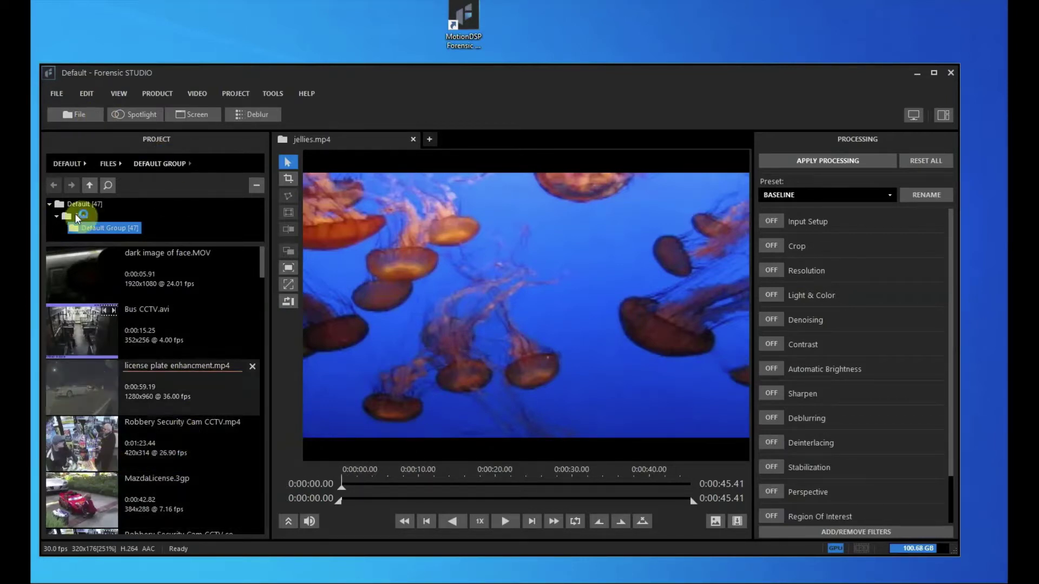
{"action": "left_click", "coordinate": [48, 141]}
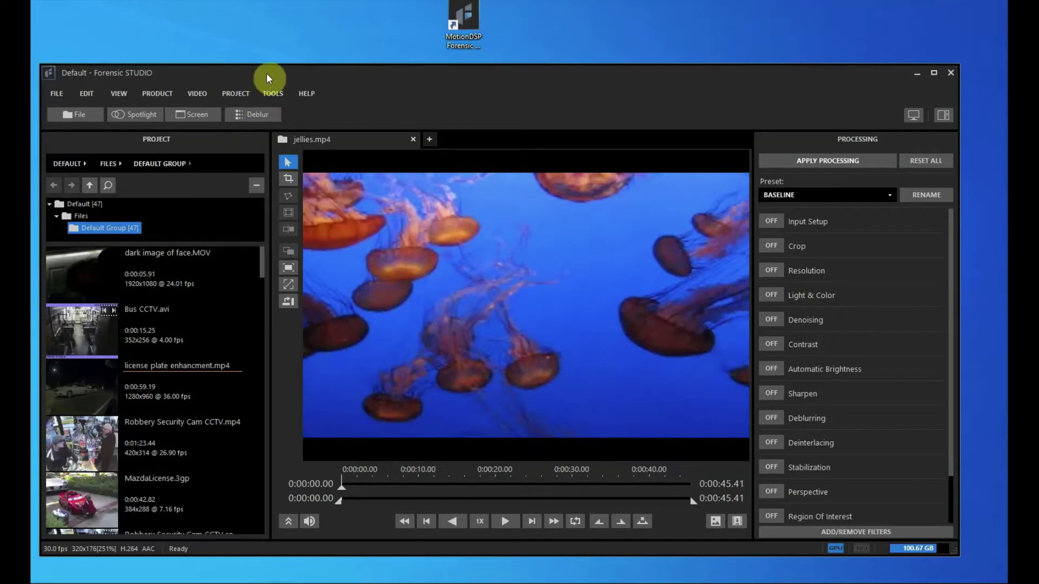
{"action": "left_click", "coordinate": [273, 90]}
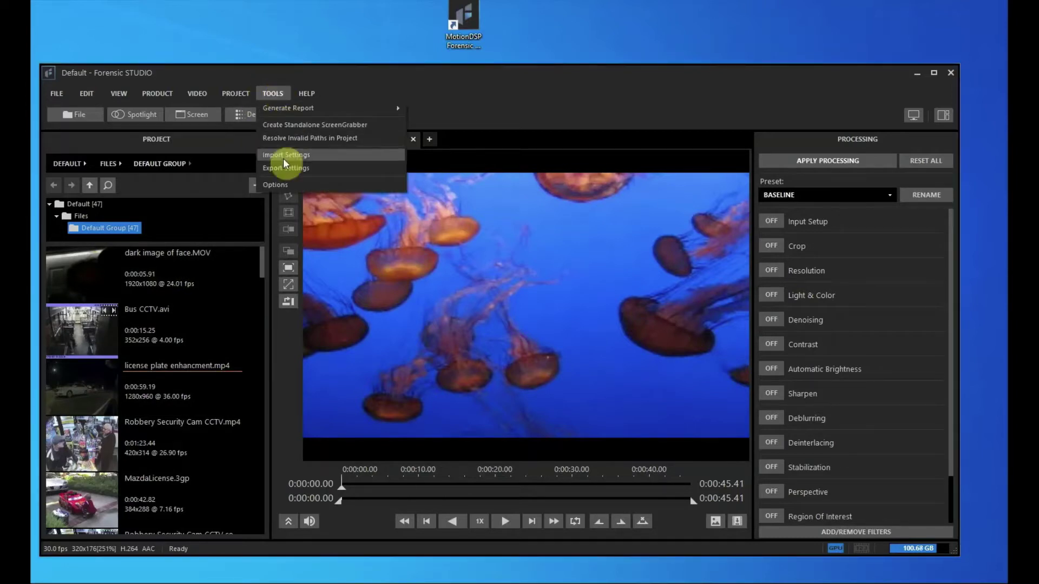
{"action": "left_click", "coordinate": [290, 187]}
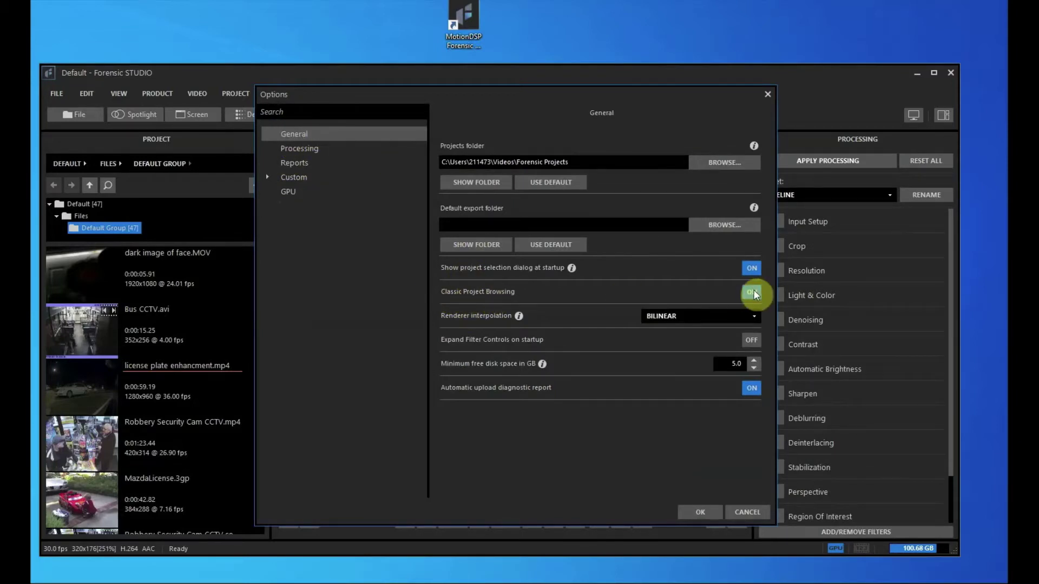
{"action": "left_click", "coordinate": [701, 512]}
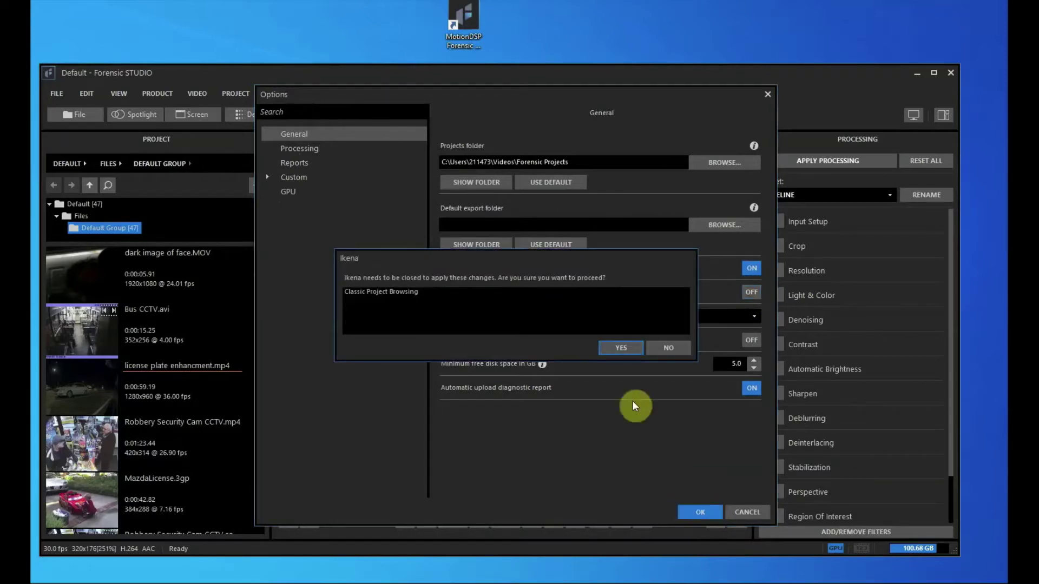
{"action": "left_click", "coordinate": [621, 352]}
{"action": "double_click", "coordinate": [463, 38]}
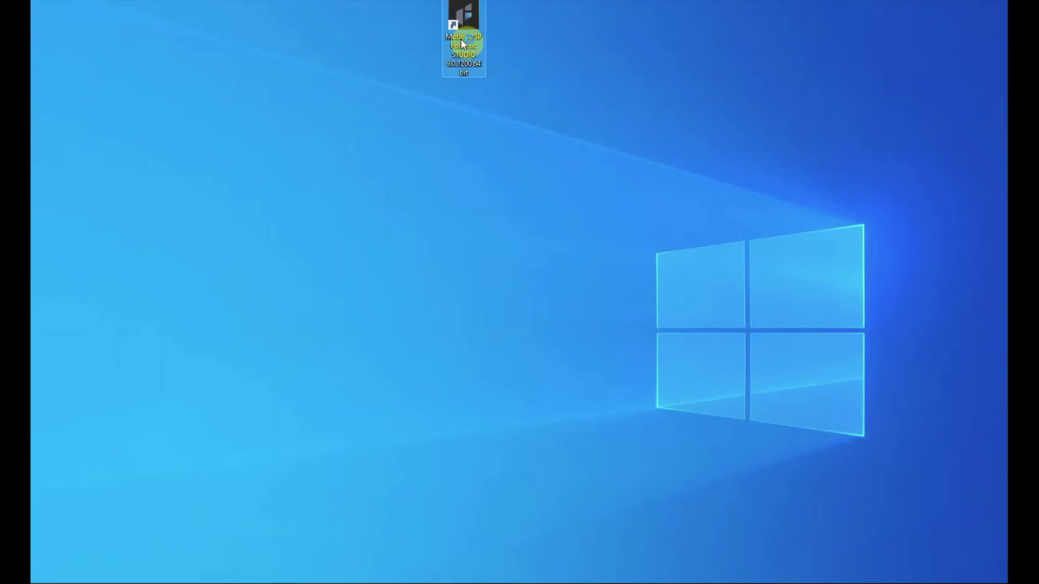
Widen the video viewer, switch to Spotlight mode, and check Options without changing anything.
{"action": "left_click", "coordinate": [585, 417]}
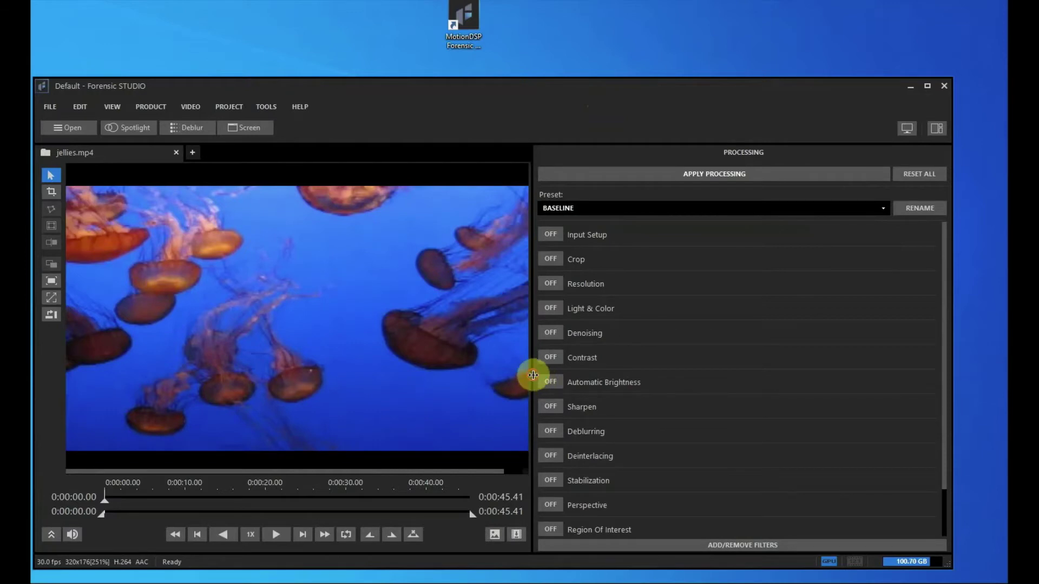
{"action": "left_click_drag", "start_coordinate": [532, 381], "coordinate": [741, 379]}
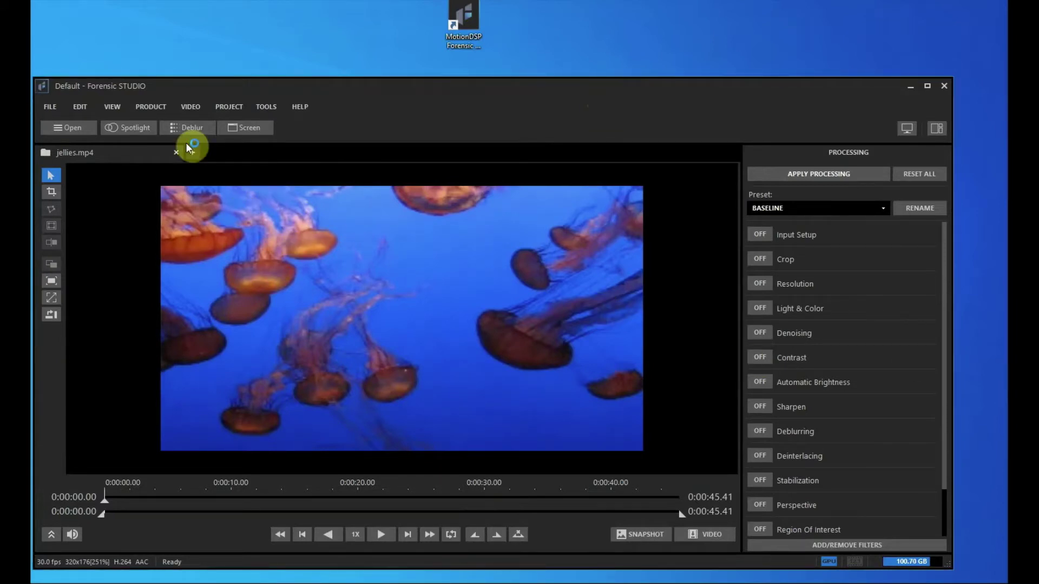
{"action": "left_click", "coordinate": [128, 128]}
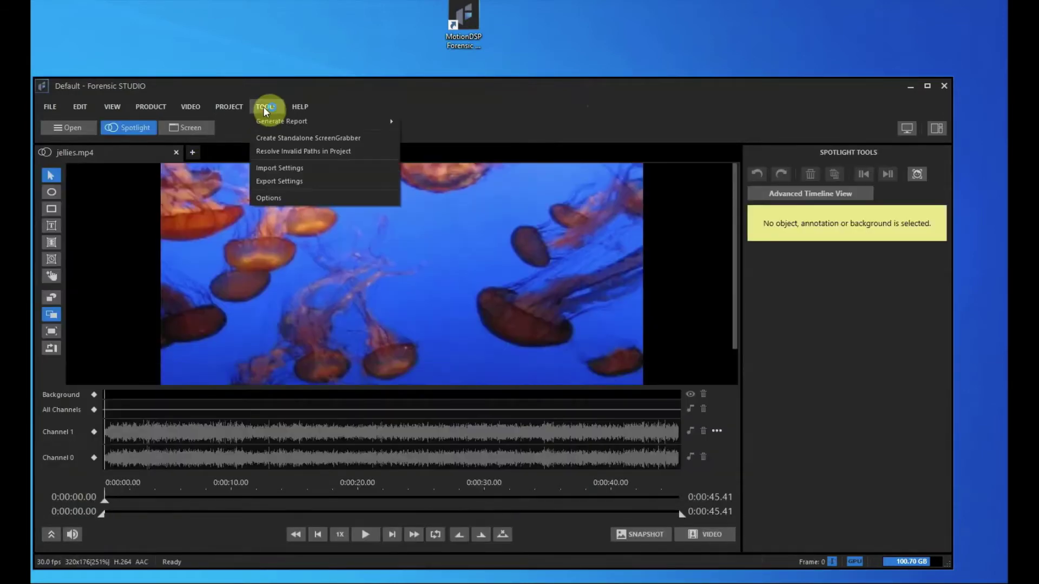
{"action": "left_click", "coordinate": [287, 198]}
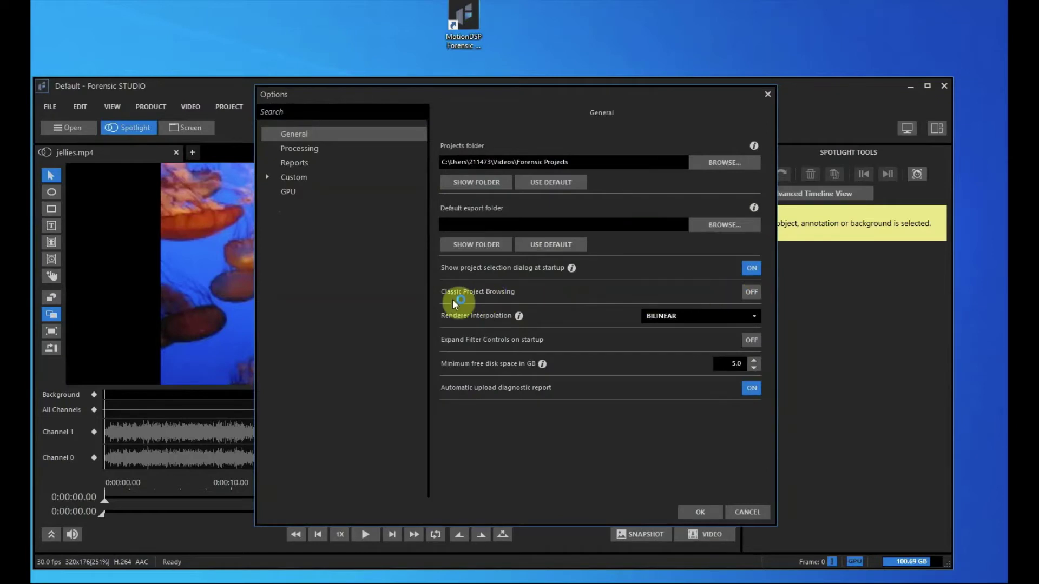
{"action": "left_click", "coordinate": [741, 511]}
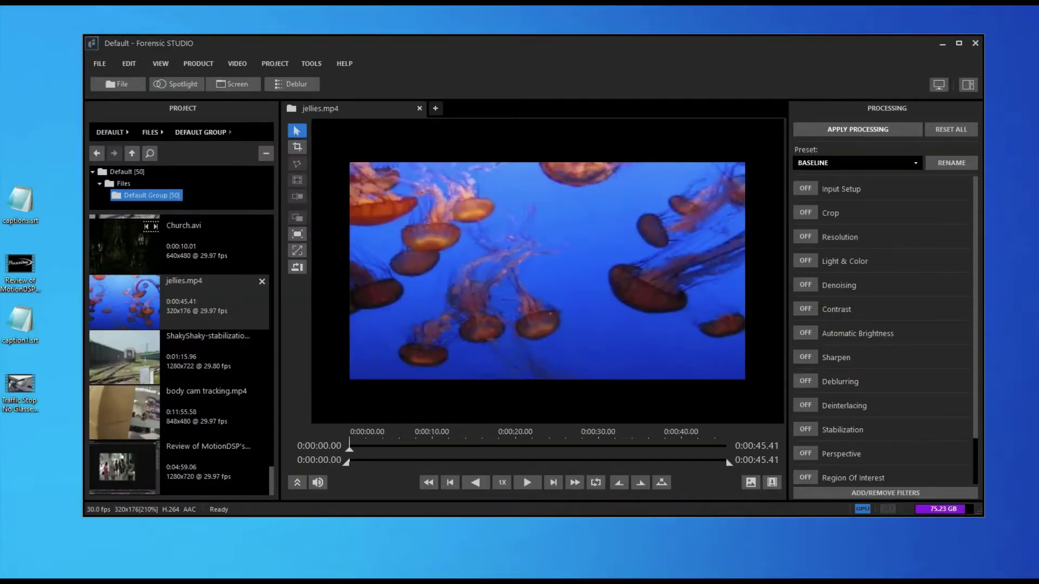
In Spotlight mode, load the Traffic Stop video and the caption1.srt subtitles into the viewer.
{"action": "left_click", "coordinate": [169, 89]}
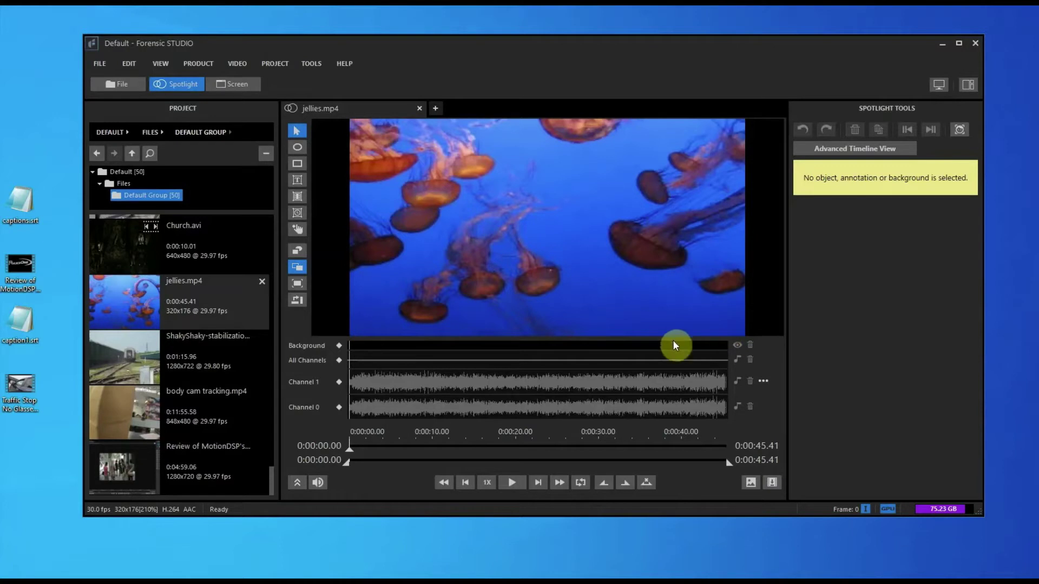
{"action": "left_click_drag", "start_coordinate": [25, 416], "coordinate": [398, 292]}
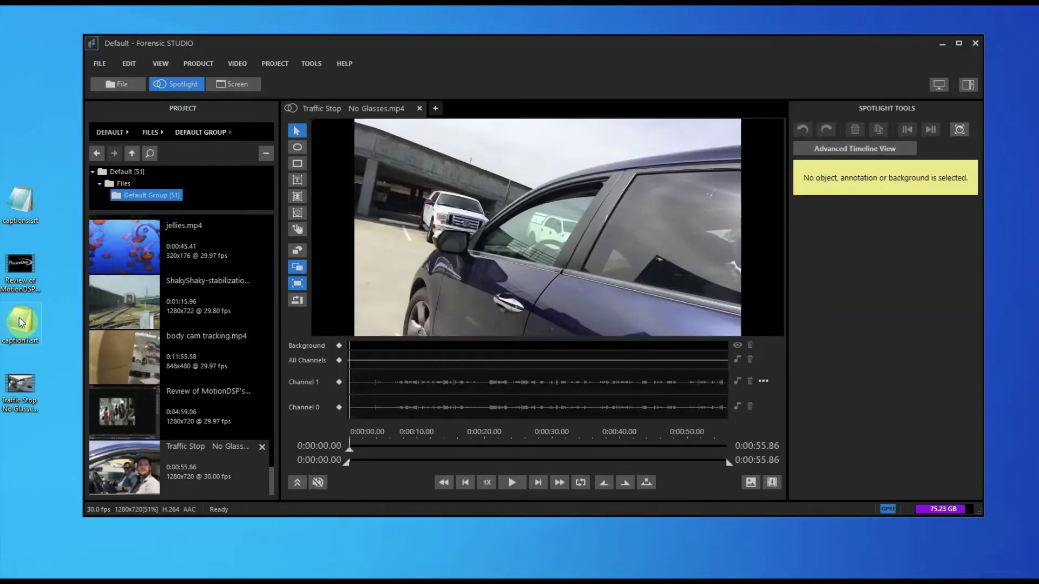
{"action": "mouse_move", "coordinate": [21, 325]}
{"action": "left_mouse_down"}
{"action": "mouse_move", "coordinate": [25, 352]}
{"action": "mouse_move", "coordinate": [22, 343]}
{"action": "mouse_move", "coordinate": [53, 352]}
{"action": "mouse_move", "coordinate": [22, 330]}
{"action": "mouse_move", "coordinate": [456, 265]}
{"action": "left_mouse_up"}
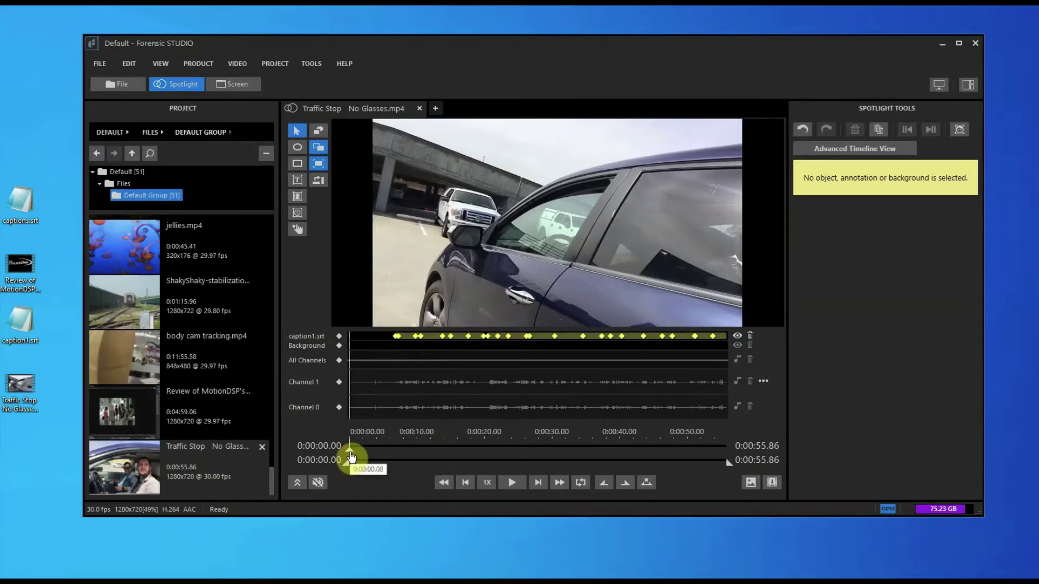
Play from about 0:00:09 to roughly 0:00:17 to check the captions.
{"action": "left_click_drag", "start_coordinate": [350, 457], "coordinate": [412, 457]}
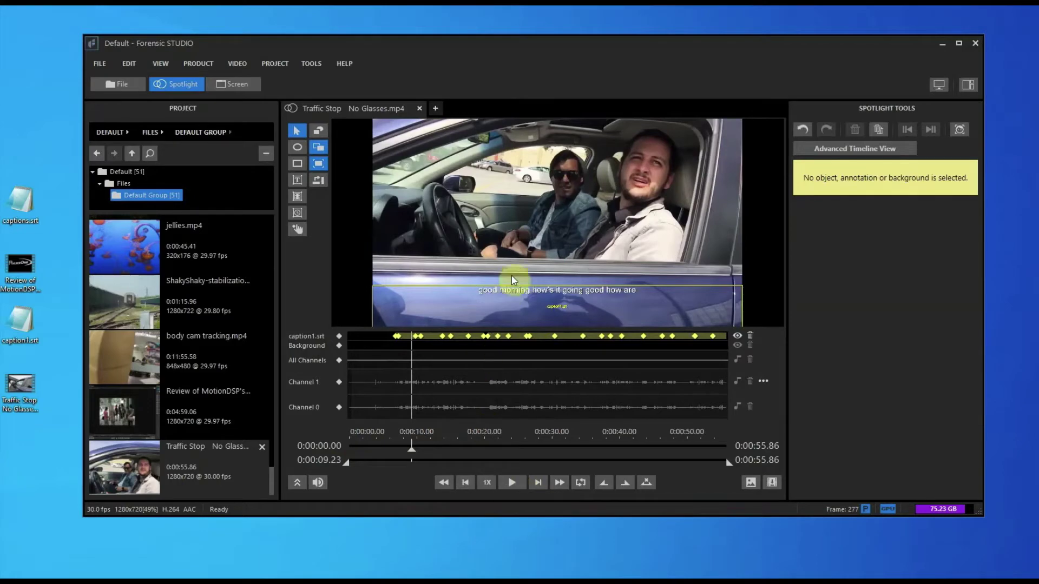
{"action": "left_click", "coordinate": [514, 483]}
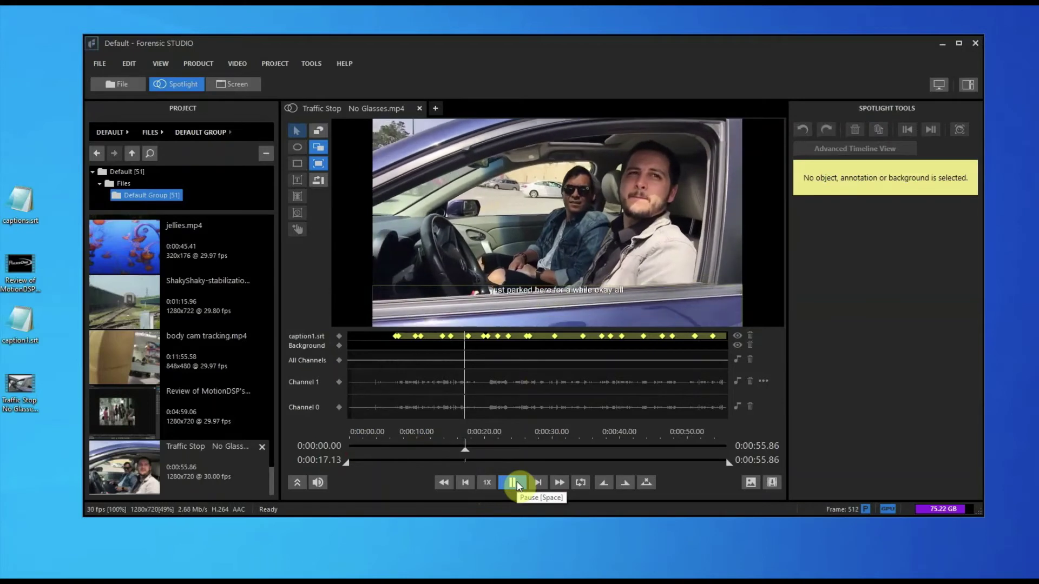
{"action": "left_click", "coordinate": [513, 483]}
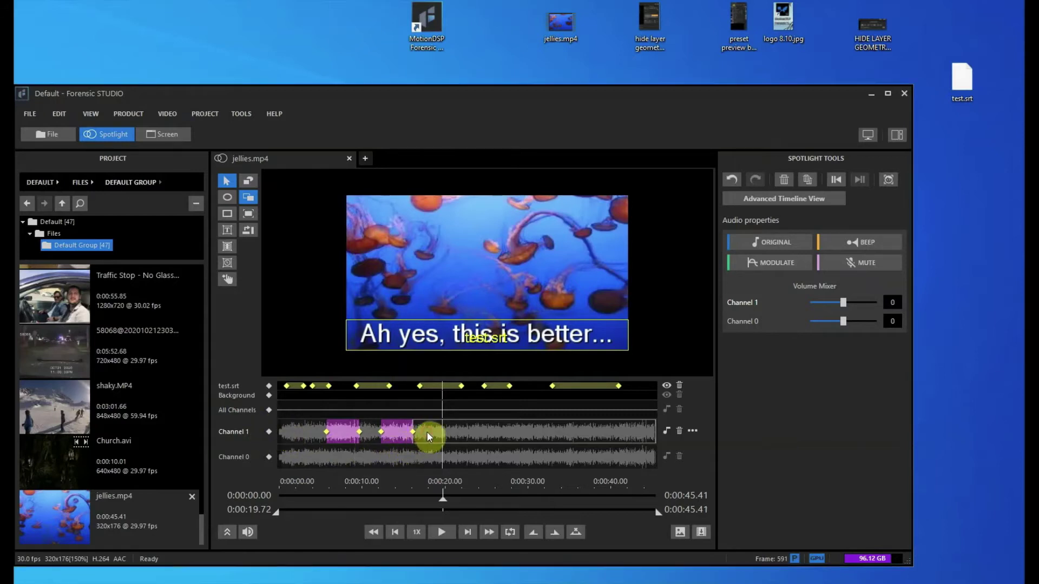
Add a modulated section to Channel 1 and shift it and both muted sections later.
{"action": "left_click_drag", "start_coordinate": [427, 432], "coordinate": [451, 429]}
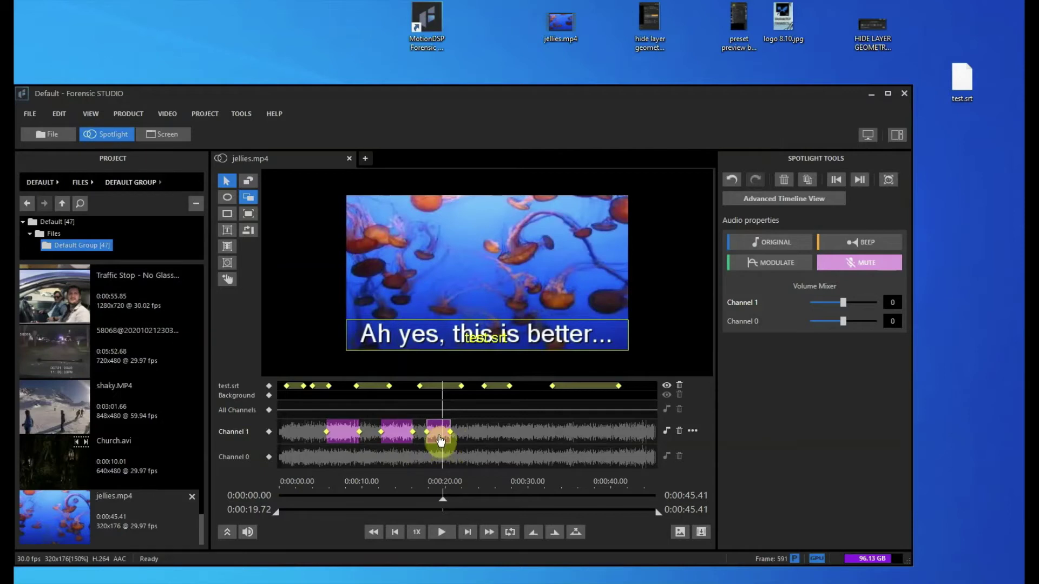
{"action": "left_click", "coordinate": [769, 263]}
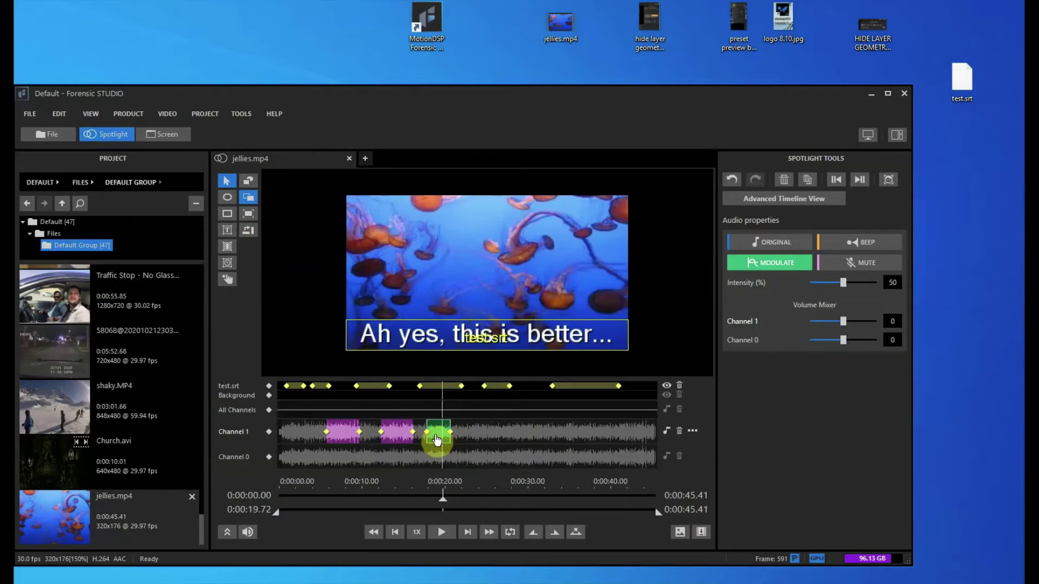
{"action": "left_click_drag", "start_coordinate": [437, 441], "coordinate": [478, 440]}
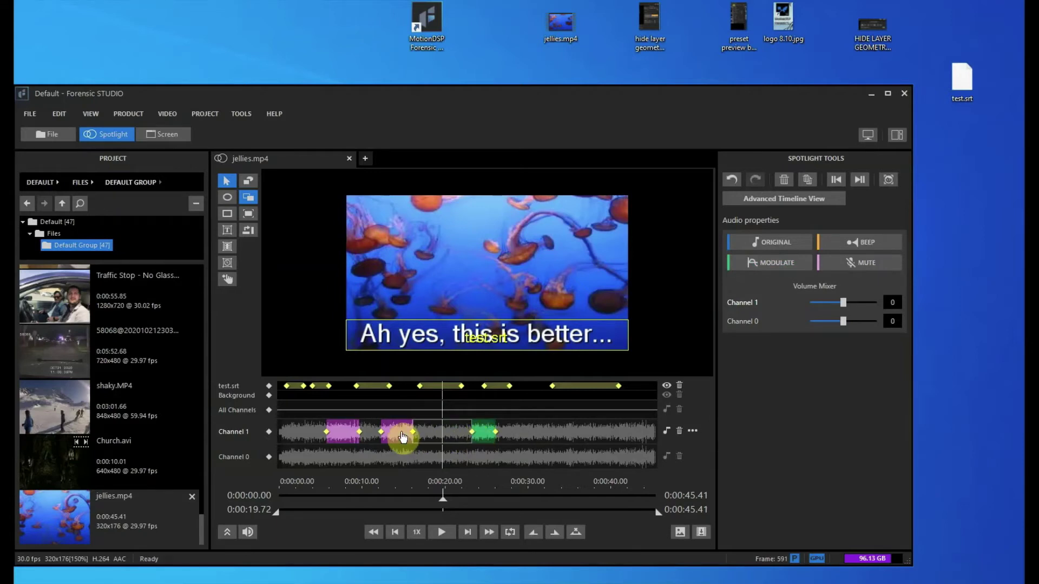
{"action": "left_click_drag", "start_coordinate": [401, 437], "coordinate": [428, 436]}
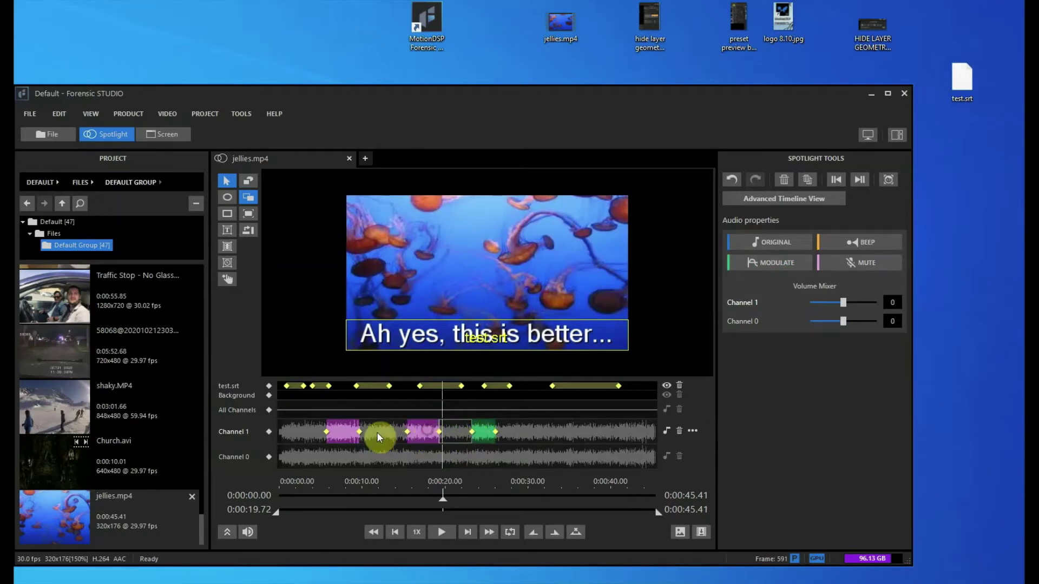
{"action": "left_click_drag", "start_coordinate": [345, 435], "coordinate": [388, 436]}
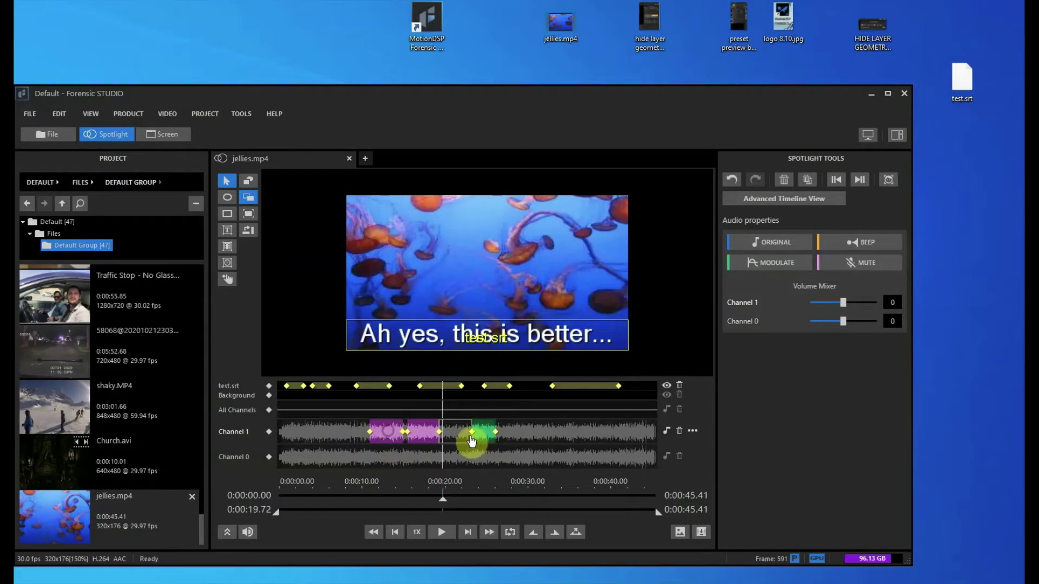
{"action": "mouse_move", "coordinate": [482, 437]}
{"action": "left_mouse_down"}
{"action": "mouse_move", "coordinate": [530, 436]}
{"action": "mouse_move", "coordinate": [495, 436]}
{"action": "left_mouse_up"}
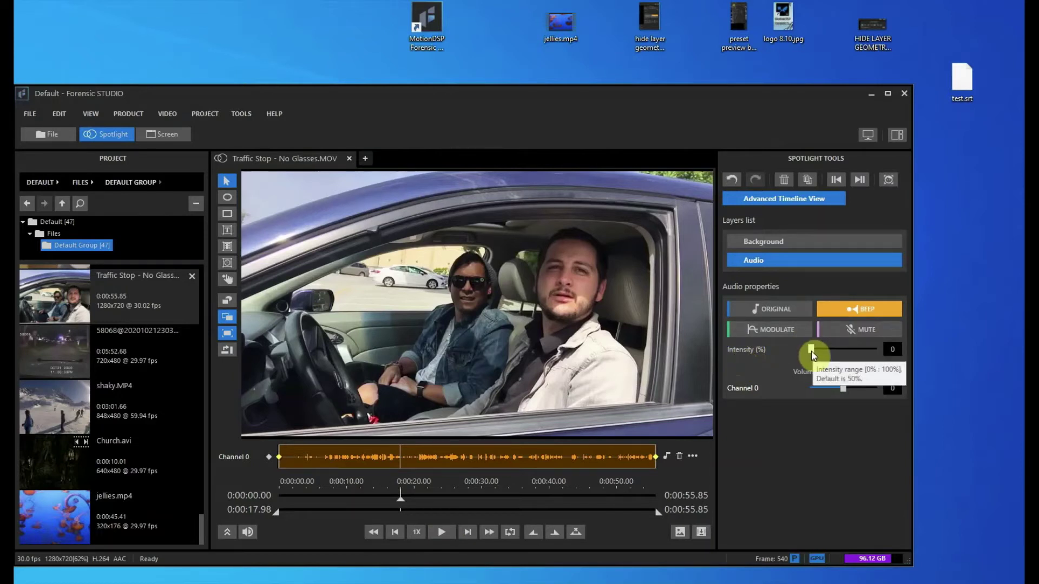
Adjust the Beep Intensity (%) slider during playback, settling on 45, then pause.
{"action": "left_click_drag", "start_coordinate": [811, 351], "coordinate": [841, 350]}
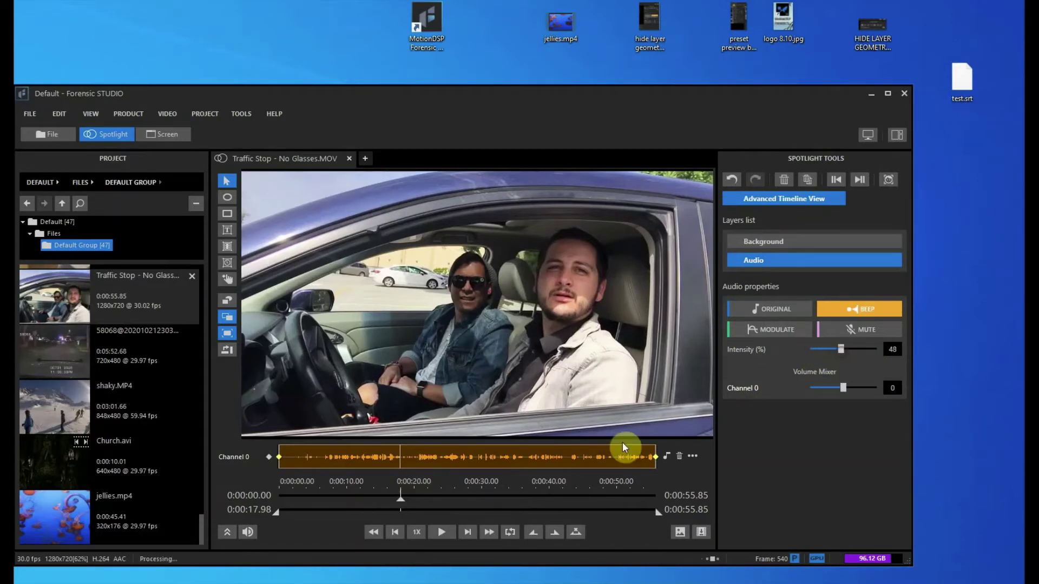
{"action": "left_click", "coordinate": [437, 534]}
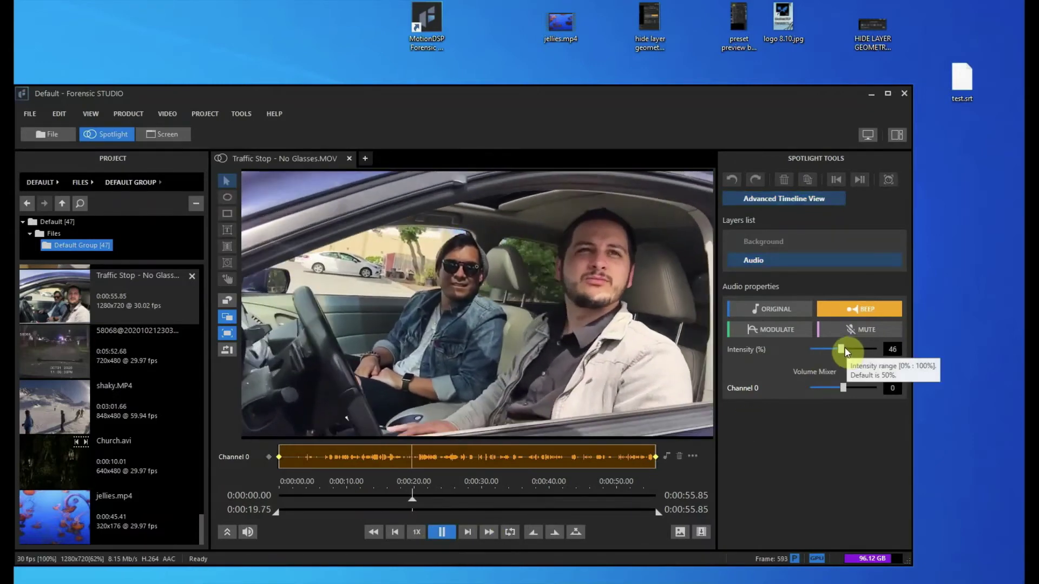
{"action": "left_click_drag", "start_coordinate": [846, 350], "coordinate": [880, 359]}
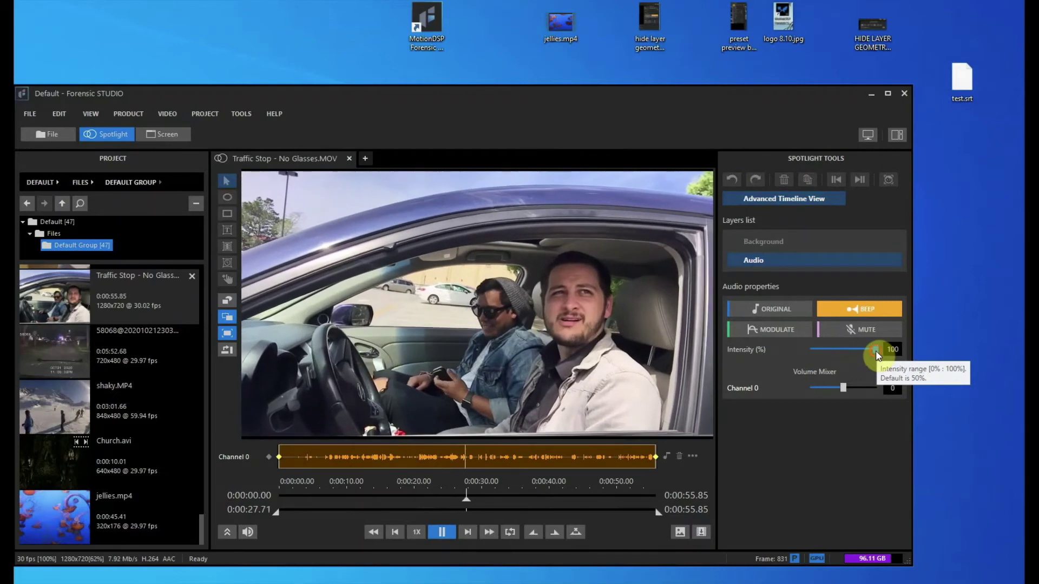
{"action": "left_click_drag", "start_coordinate": [873, 350], "coordinate": [840, 350]}
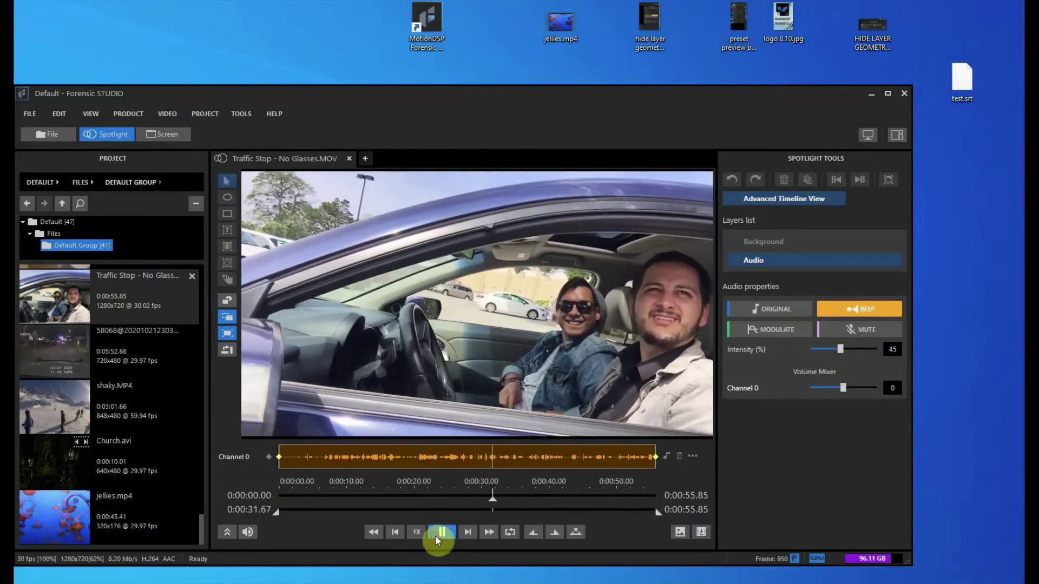
{"action": "left_click", "coordinate": [437, 532]}
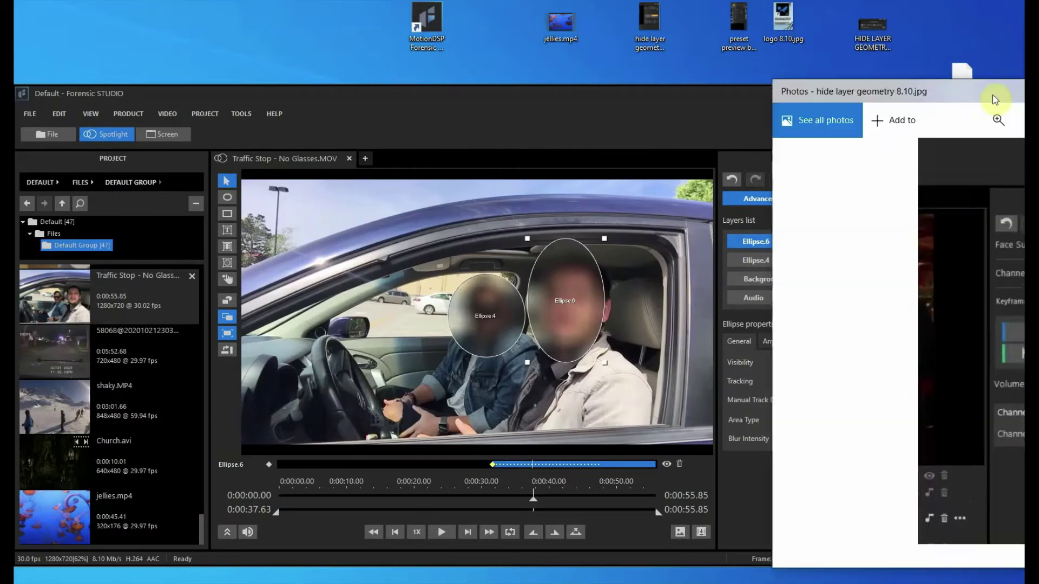
Bring the hide layer geometry 8.10.jpg screenshot to centre, then slide it off the right edge.
{"action": "left_click_drag", "start_coordinate": [992, 98], "coordinate": [649, 151]}
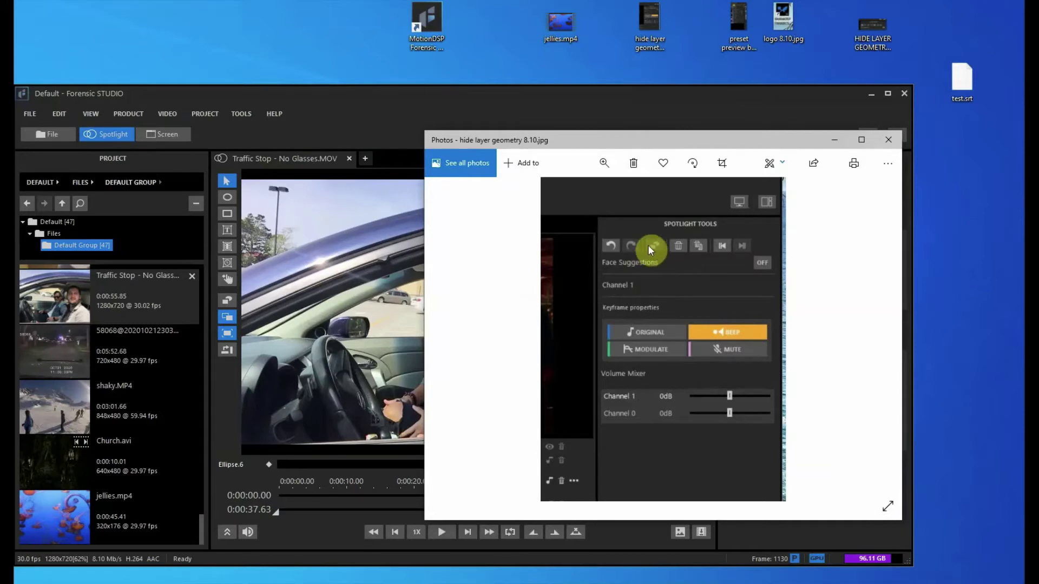
{"action": "left_click_drag", "start_coordinate": [669, 147], "coordinate": [1038, 145]}
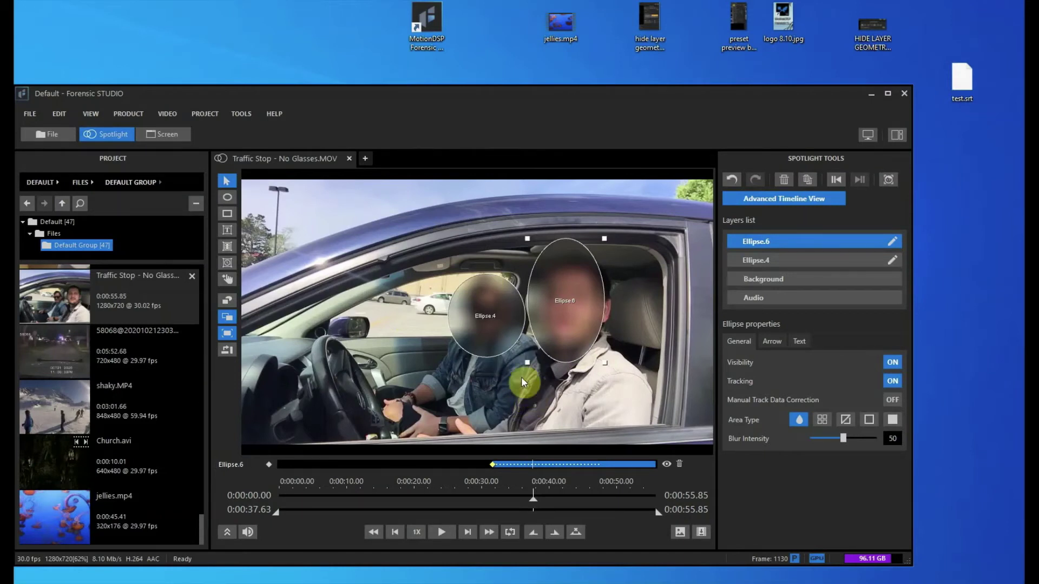
Toggle the ellipse outlines and labels with Ctrl+H and the toolbar button, then open shaky.MP4.
{"action": "key", "text": "ctrl+h"}
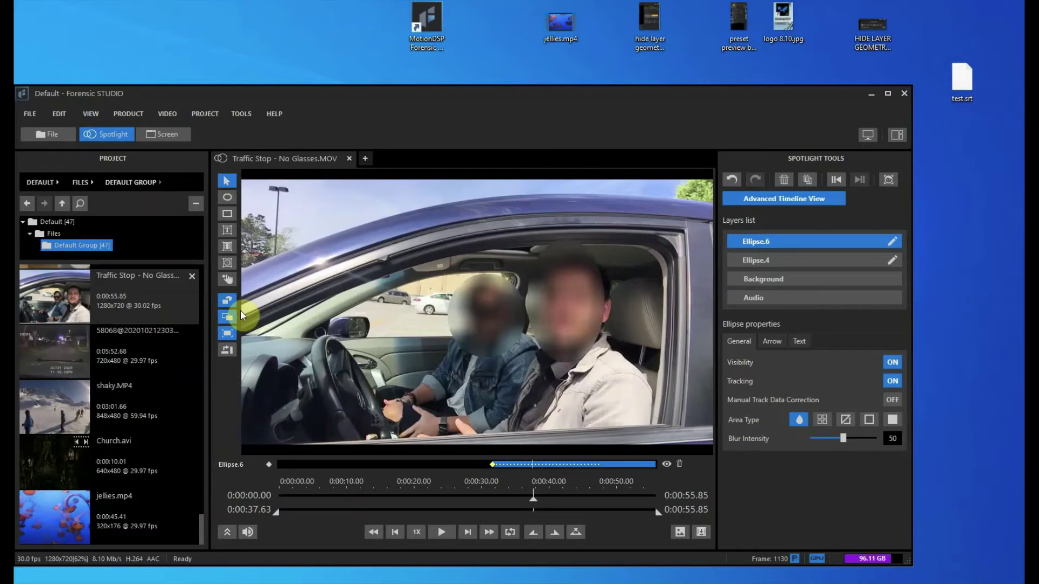
{"action": "key", "text": "ctrl+h"}
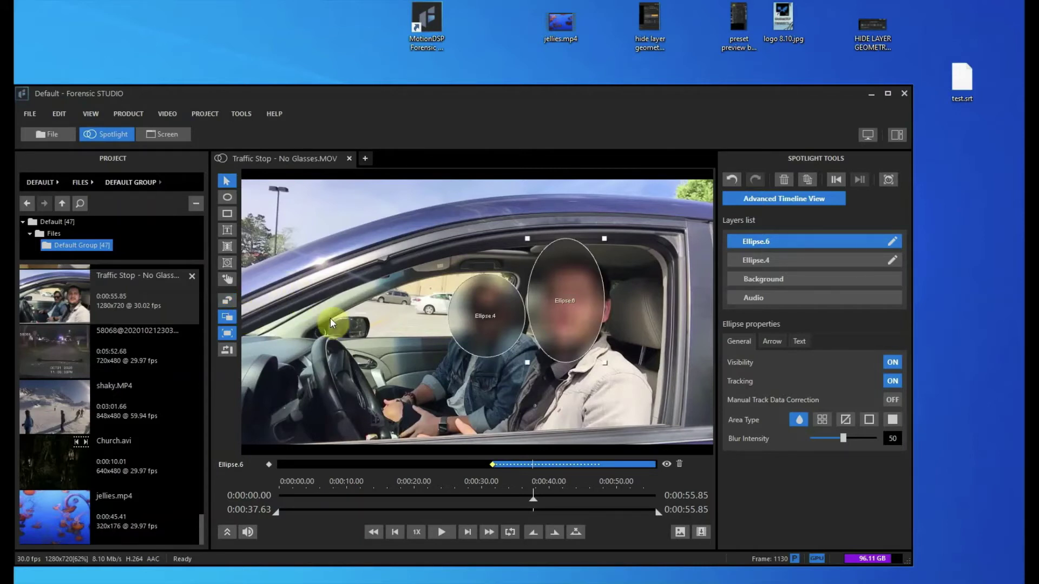
{"action": "key", "text": "ctrl+h"}
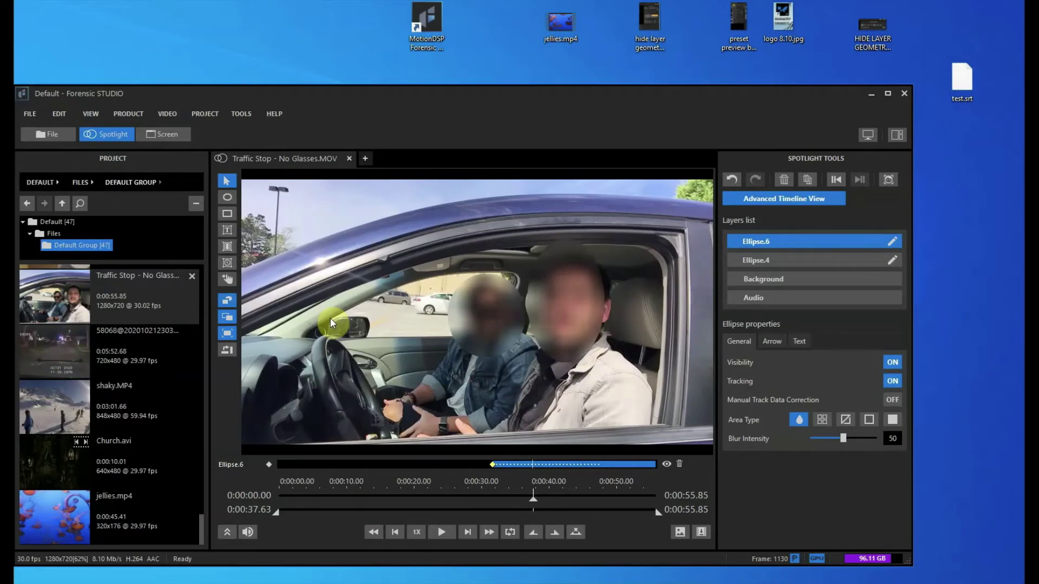
{"action": "key", "text": "ctrl+h"}
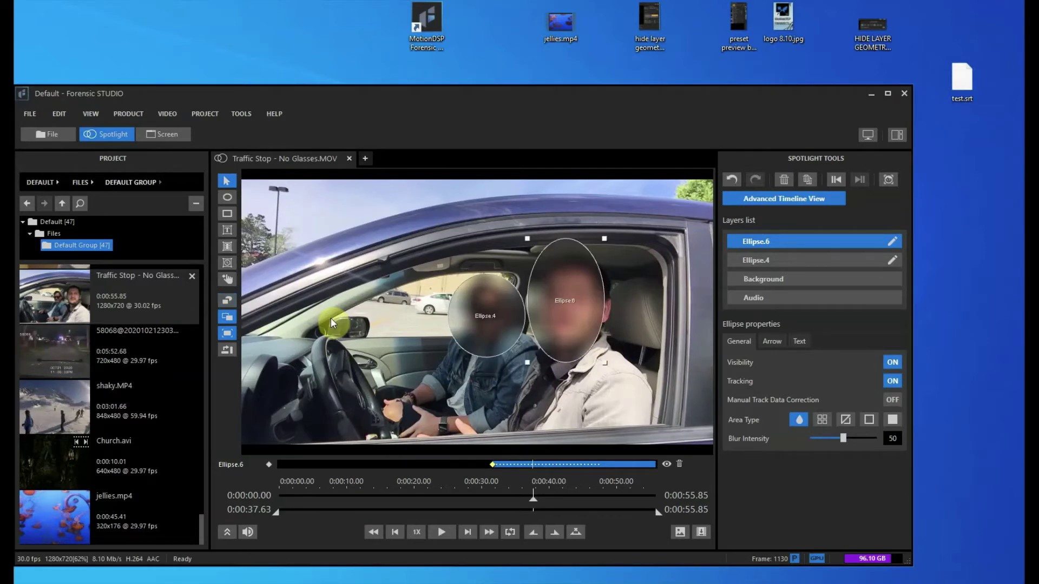
{"action": "left_click", "coordinate": [228, 300]}
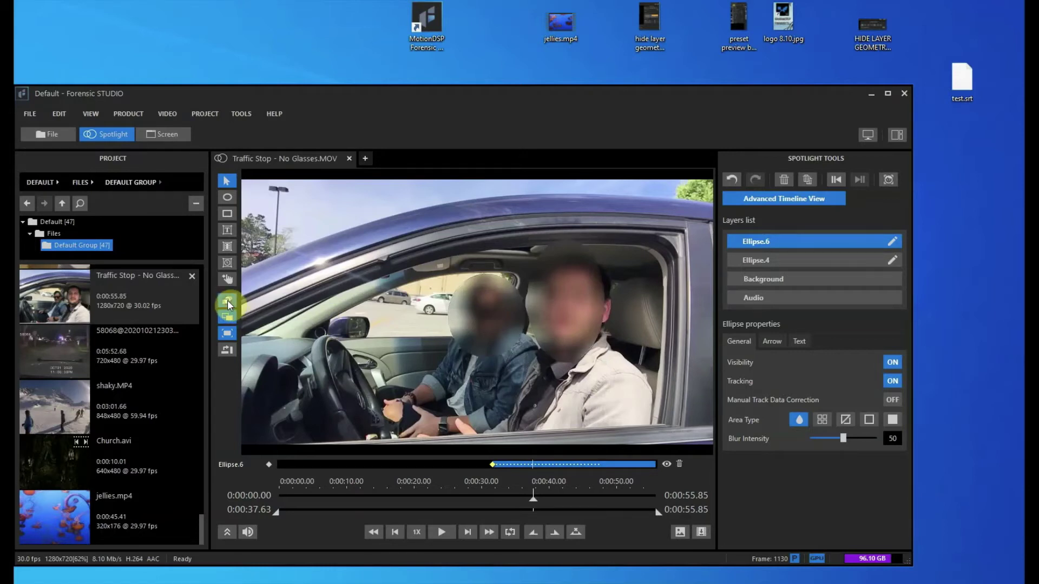
{"action": "left_click", "coordinate": [227, 301]}
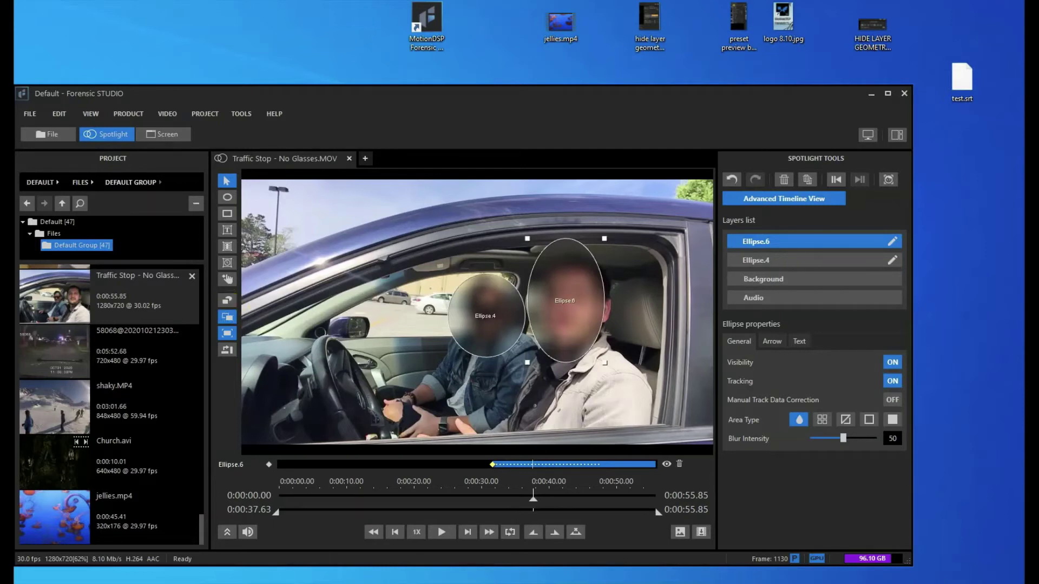
{"action": "left_click", "coordinate": [113, 400]}
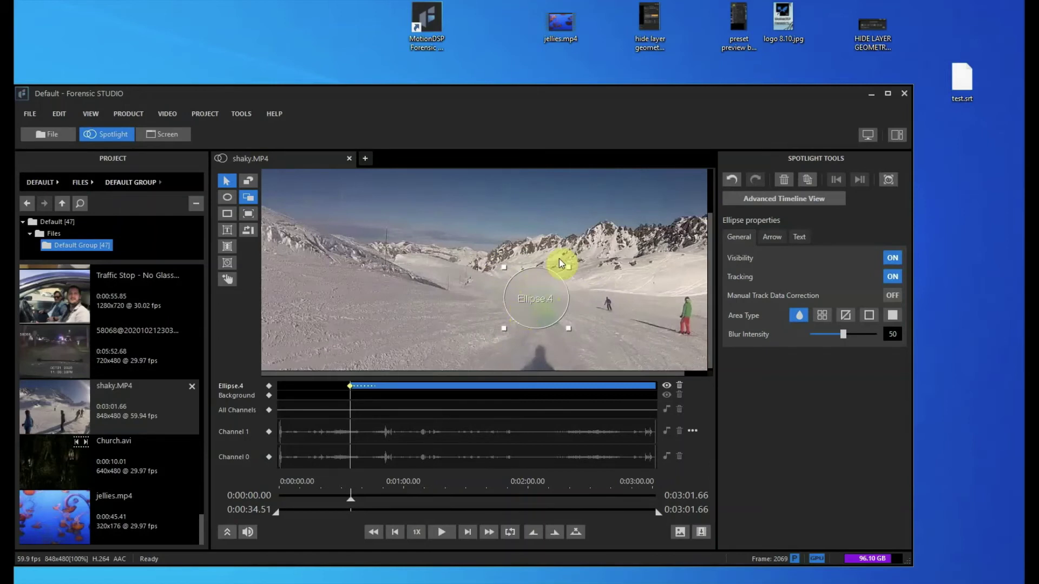
Stretch Ellipse 4 vertically, then horizontally, using the mouse-wheel resize hotkeys.
{"action": "scroll", "coordinate": [553, 271], "scroll_direction": "up", "scroll_amount": 3}
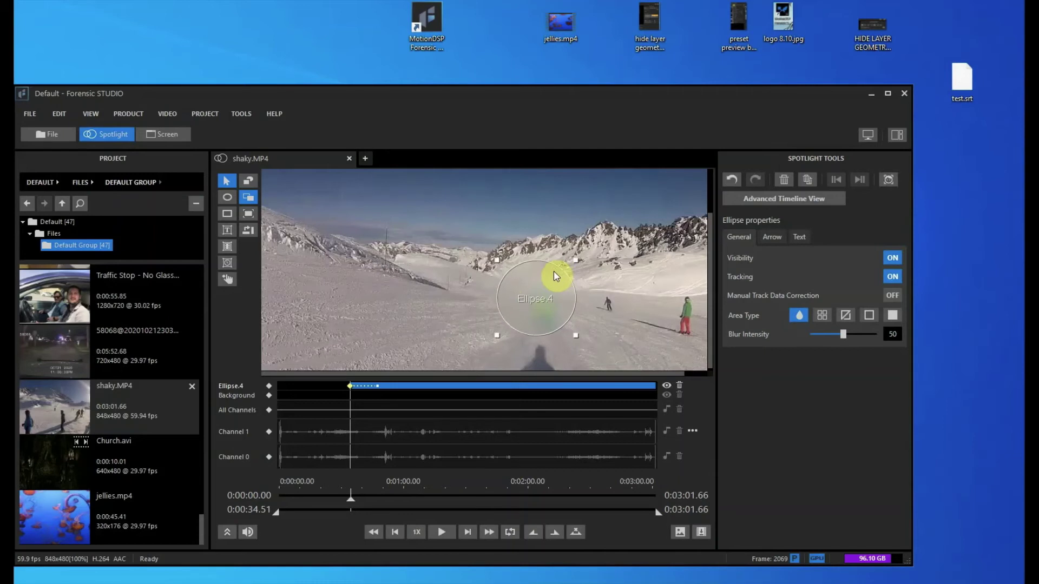
{"action": "scroll", "coordinate": [553, 271], "scroll_direction": "up", "scroll_amount": 2}
{"action": "scroll", "coordinate": [554, 271], "scroll_direction": "up", "scroll_amount": 4}
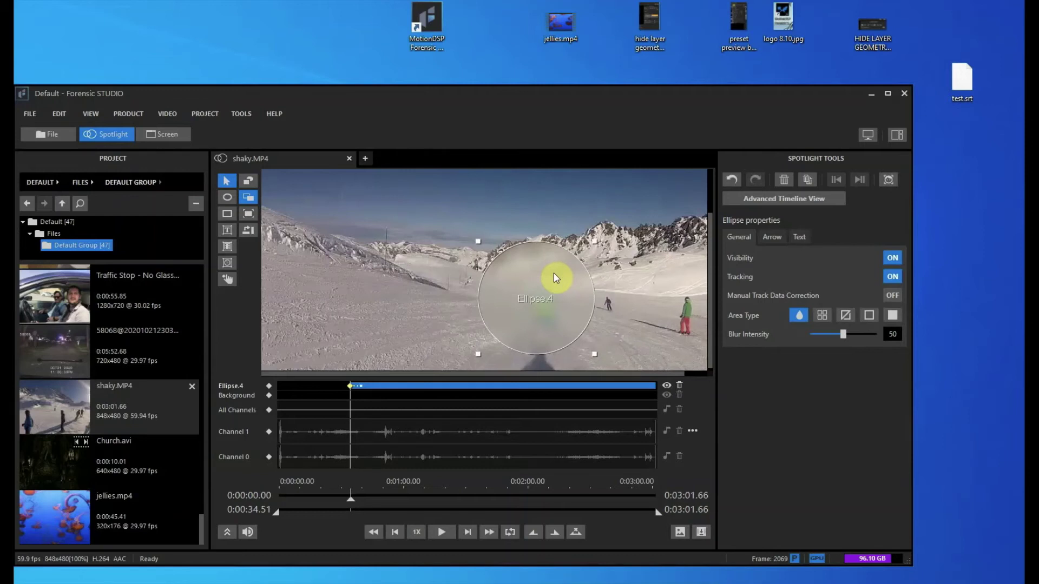
{"action": "scroll", "coordinate": [554, 273], "scroll_direction": "down", "scroll_amount": 4}
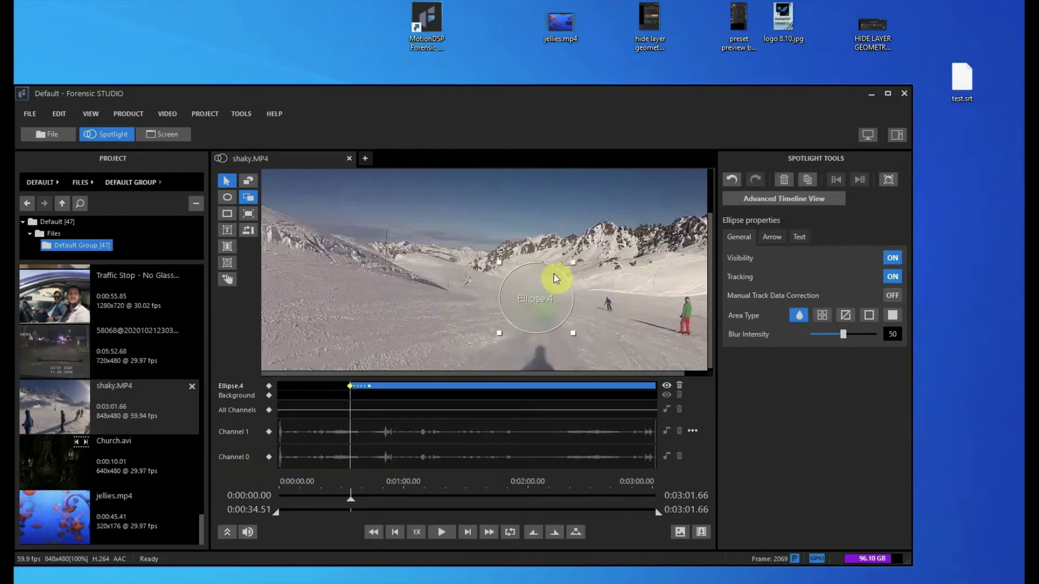
{"action": "scroll", "coordinate": [553, 274], "scroll_direction": "down", "scroll_amount": 1}
{"action": "scroll", "coordinate": [559, 266], "scroll_direction": "down", "scroll_amount": 5}
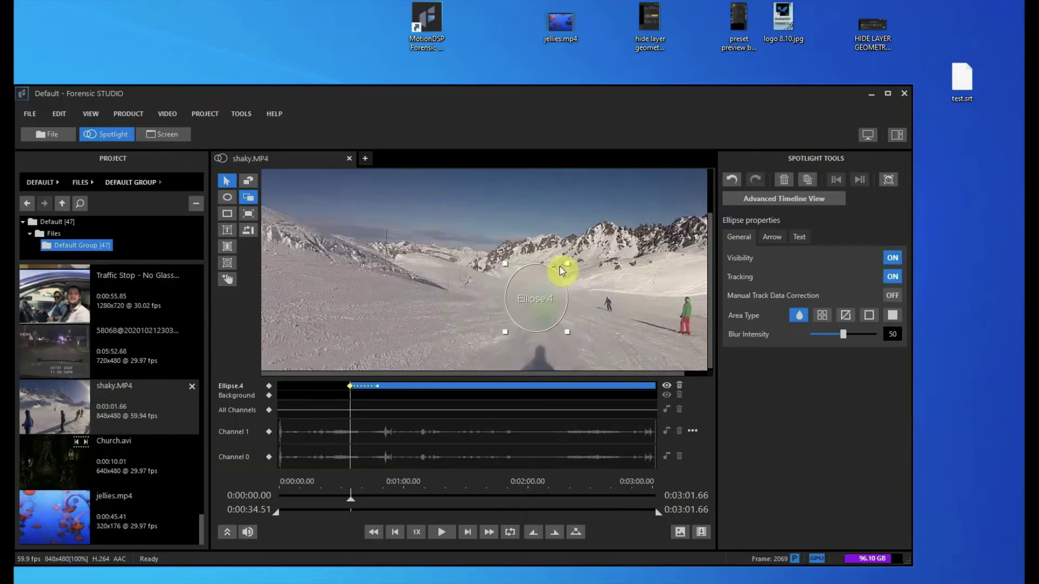
{"action": "scroll", "coordinate": [559, 266], "scroll_direction": "down", "scroll_amount": 1}
{"action": "scroll", "coordinate": [559, 266], "scroll_direction": "down", "scroll_amount": 5}
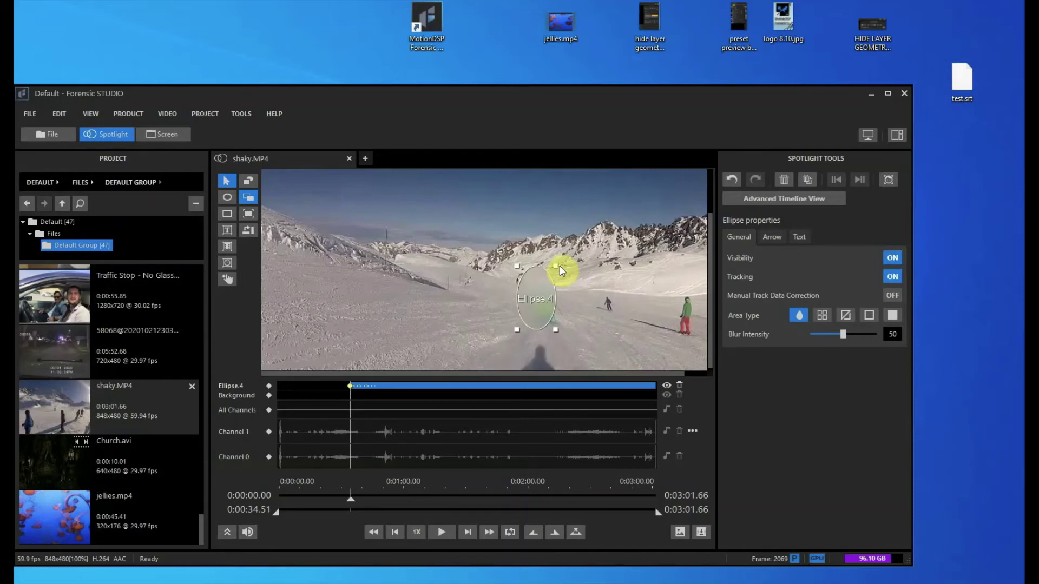
{"action": "scroll", "coordinate": [559, 266], "scroll_direction": "down", "scroll_amount": 1}
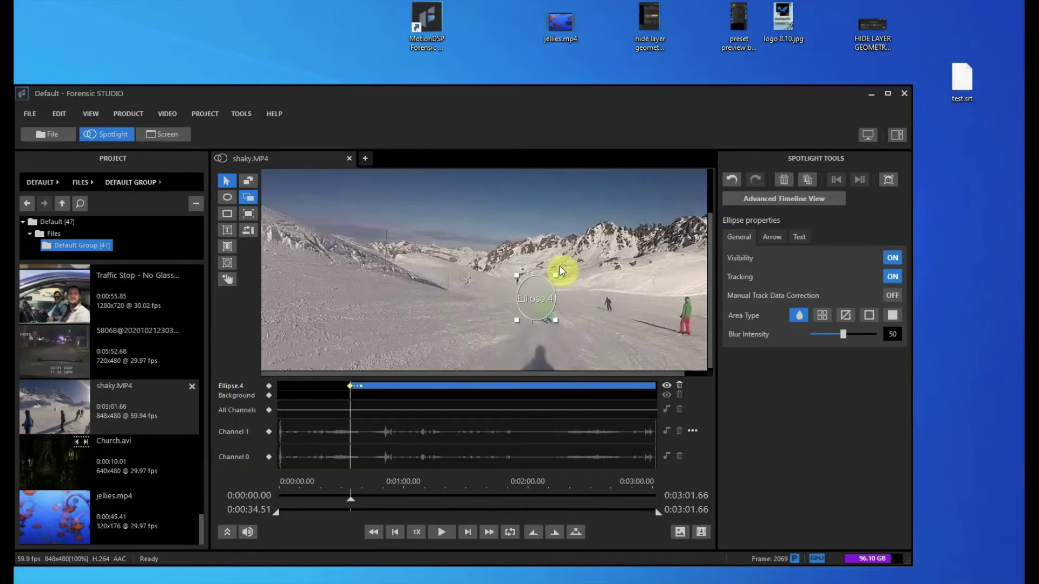
{"action": "scroll", "coordinate": [559, 266], "scroll_direction": "up", "scroll_amount": 5}
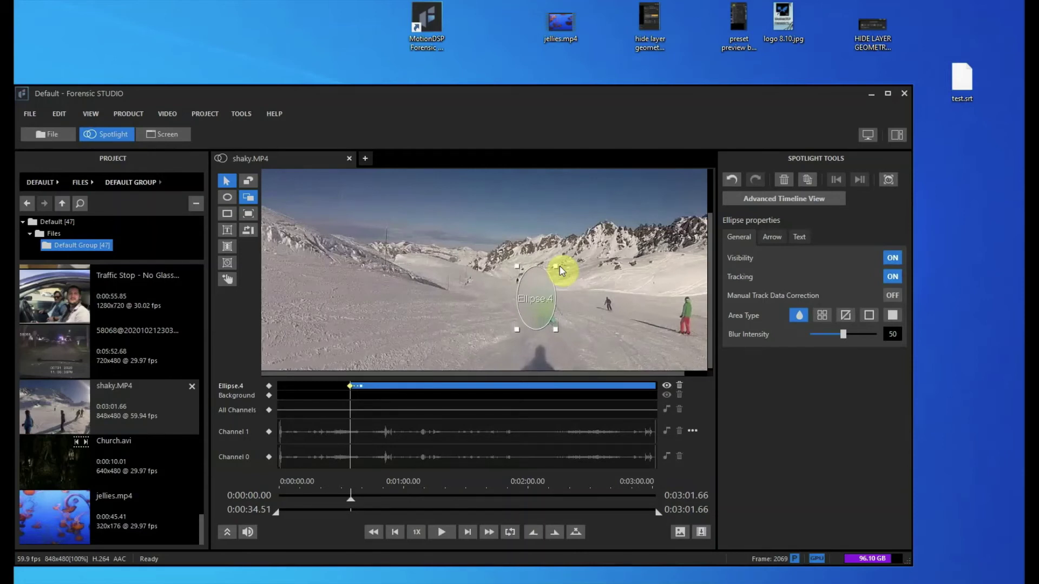
{"action": "scroll", "coordinate": [560, 266], "scroll_direction": "up", "scroll_amount": 5}
{"action": "scroll", "coordinate": [560, 266], "scroll_direction": "up", "scroll_amount": 5}
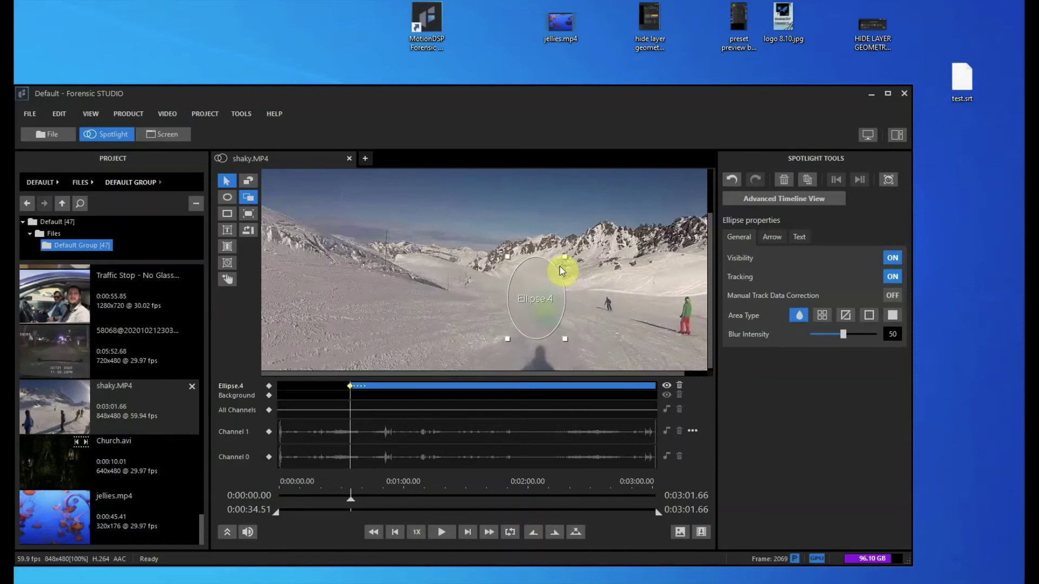
{"action": "scroll", "coordinate": [560, 267], "scroll_direction": "up", "scroll_amount": 1}
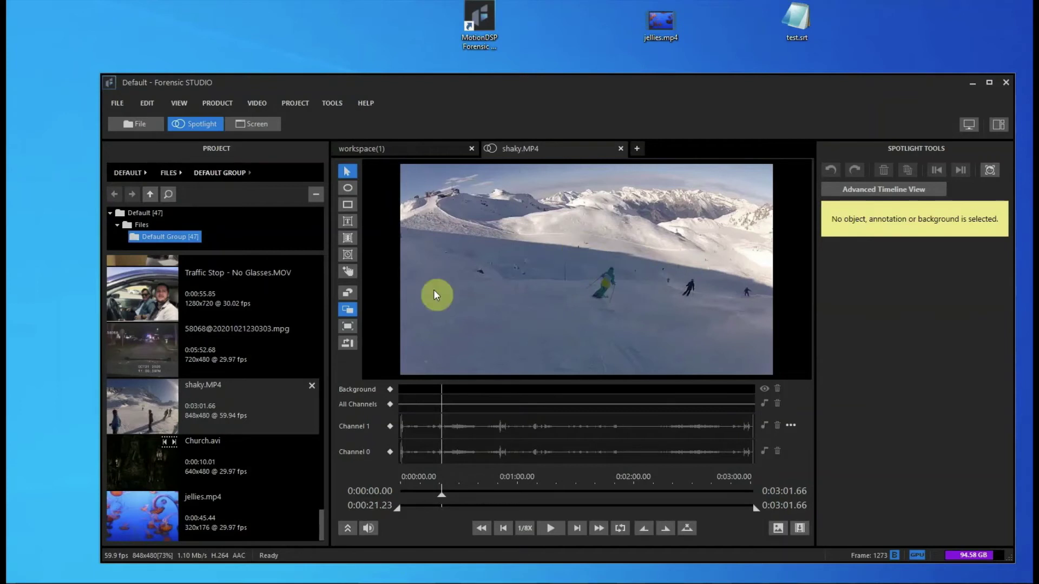
Draw blur Ellipse 4 around the skier and set the playback speed to 1/8X.
{"action": "left_click", "coordinate": [347, 189]}
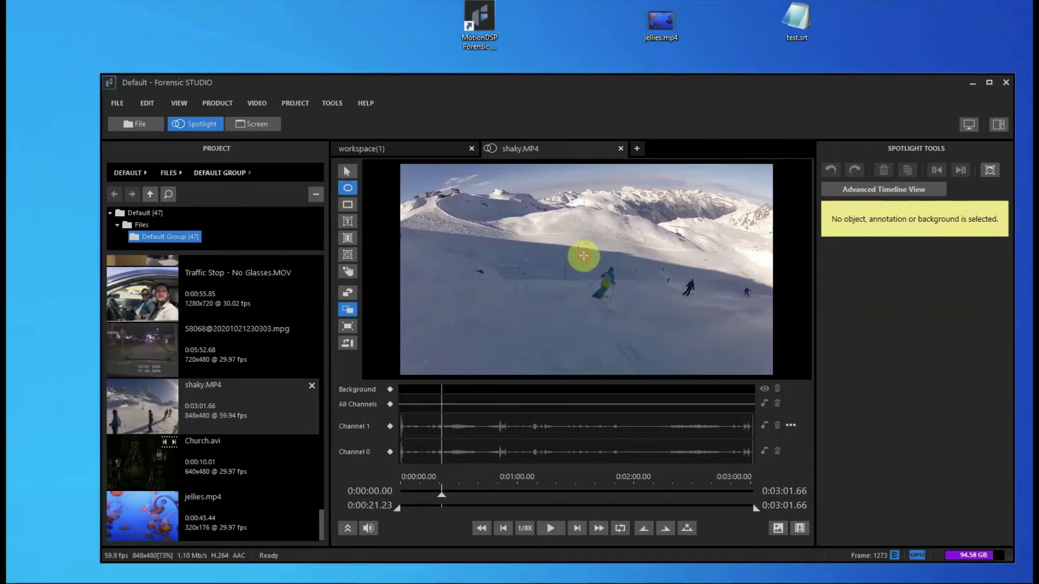
{"action": "left_click_drag", "start_coordinate": [584, 255], "coordinate": [622, 309]}
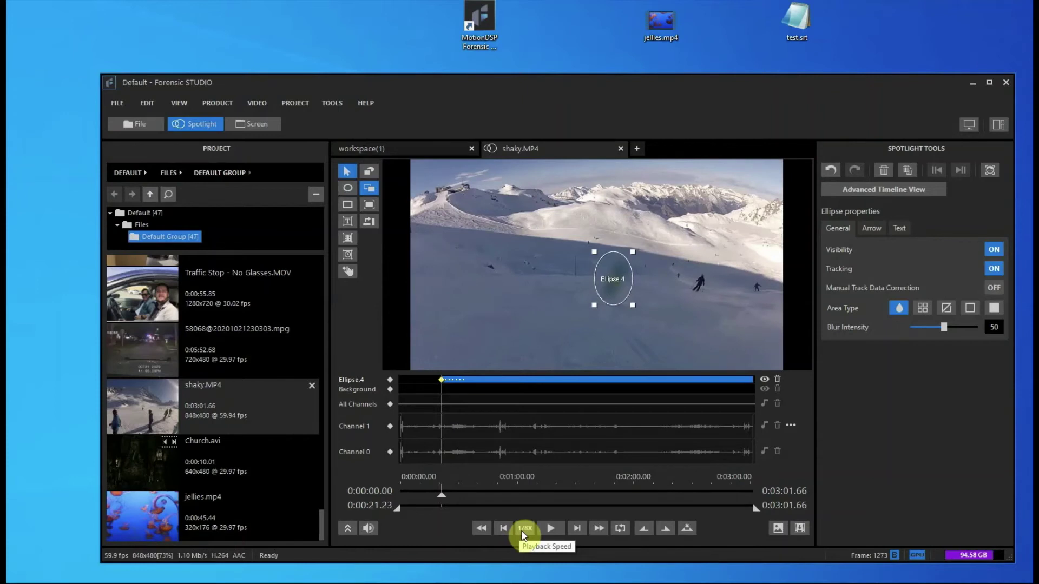
{"action": "left_click", "coordinate": [522, 534]}
{"action": "left_click_drag", "start_coordinate": [520, 494], "coordinate": [527, 498]}
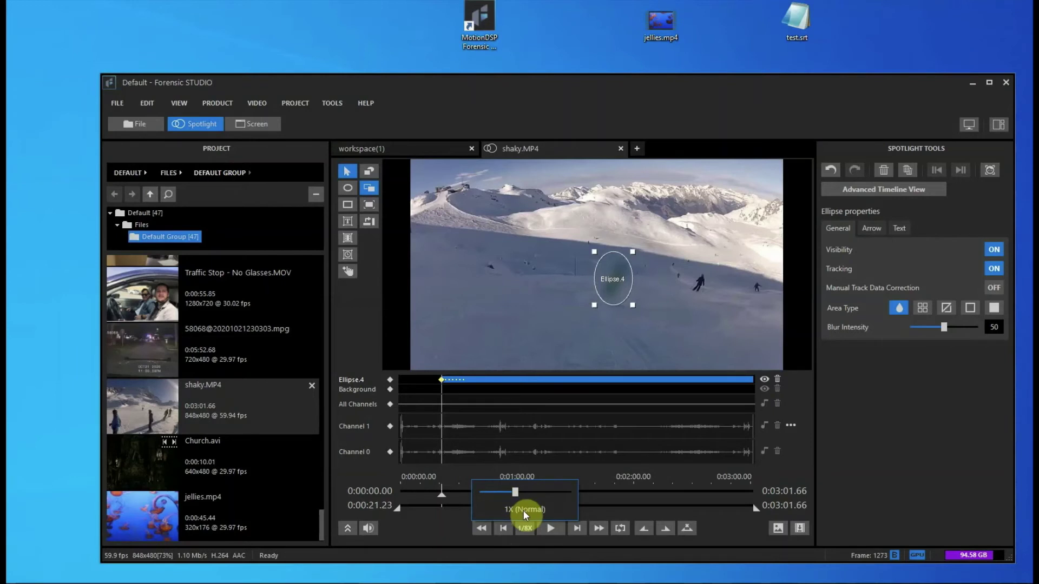
{"action": "mouse_move", "coordinate": [503, 498]}
{"action": "left_mouse_down"}
{"action": "mouse_move", "coordinate": [491, 498]}
{"action": "mouse_move", "coordinate": [556, 494]}
{"action": "mouse_move", "coordinate": [494, 492]}
{"action": "left_mouse_up"}
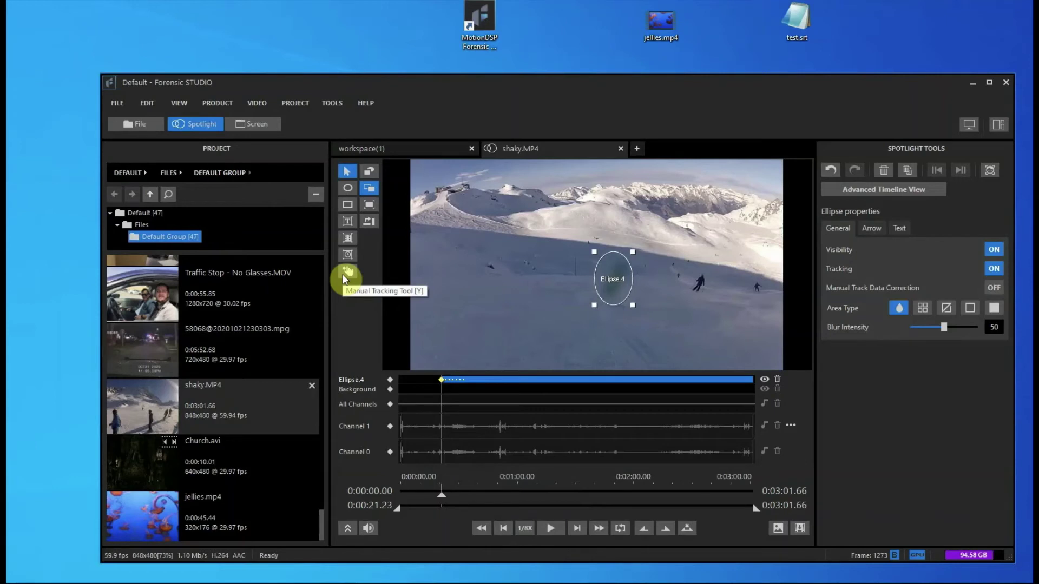
With Manual Tracking, follow the skier with Ellipse.4 during slow playback, adding keyframes through about 0:00:59.
{"action": "left_click", "coordinate": [347, 275]}
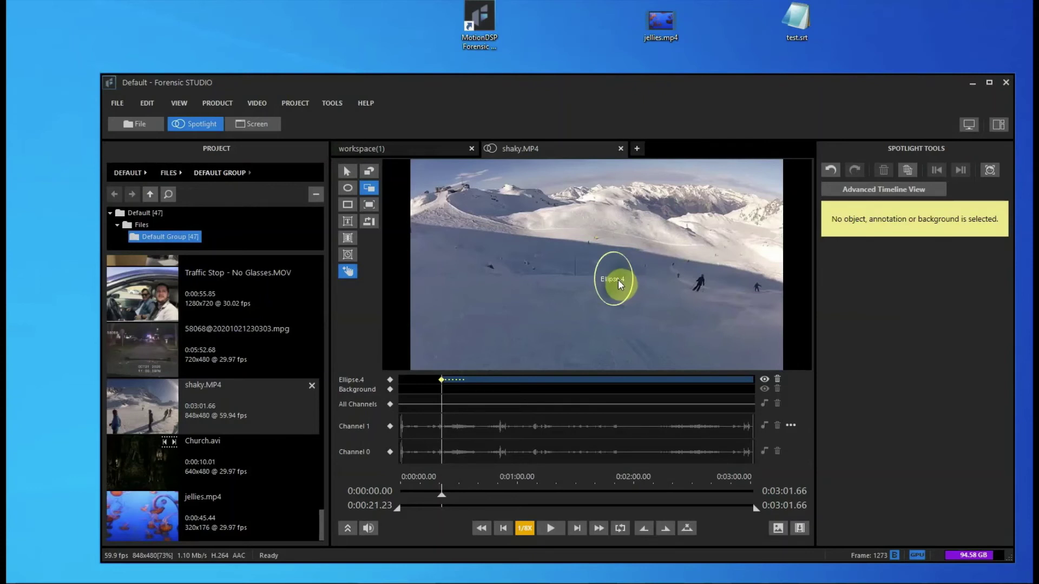
{"action": "left_click", "coordinate": [619, 285]}
{"action": "key", "text": "space"}
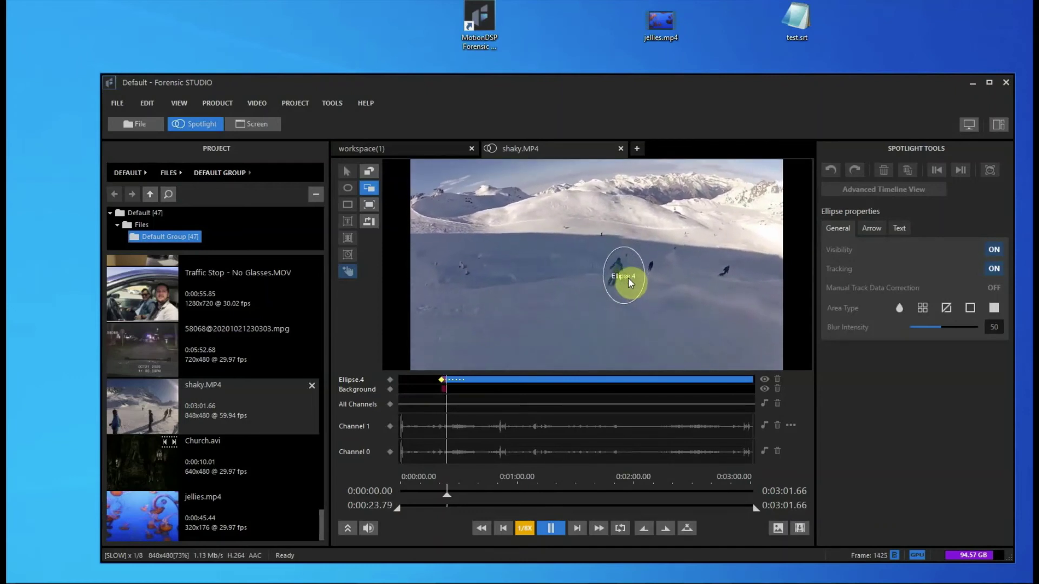
{"action": "left_click", "coordinate": [604, 295]}
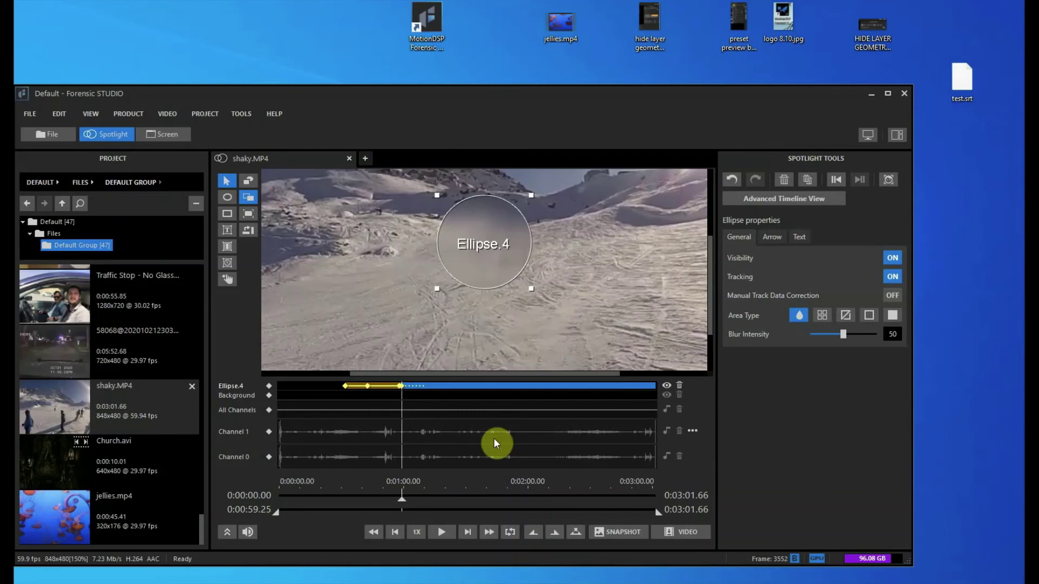
{"action": "left_click", "coordinate": [228, 280]}
{"action": "left_click", "coordinate": [502, 243]}
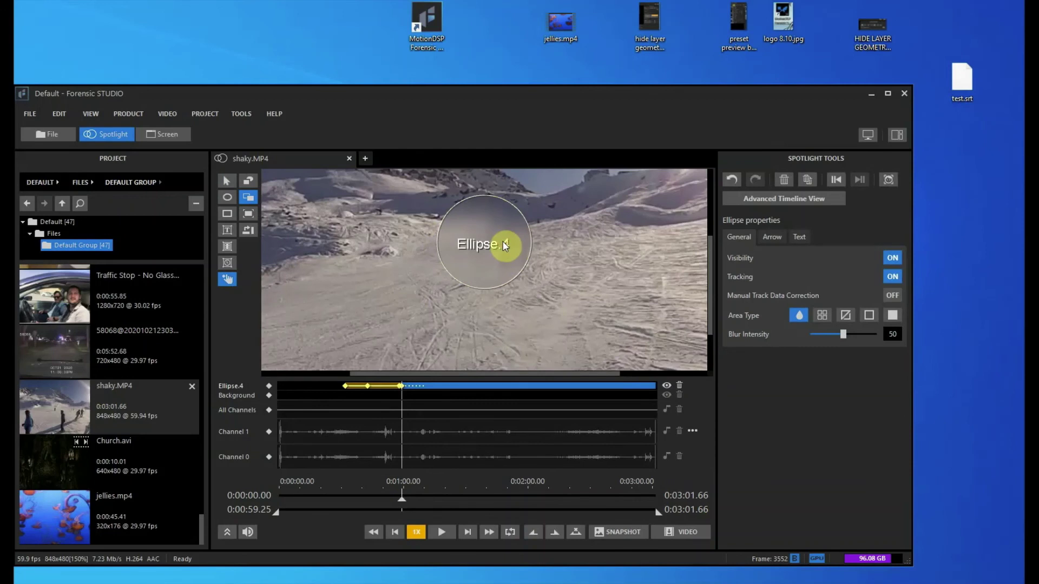
{"action": "left_click", "coordinate": [500, 242]}
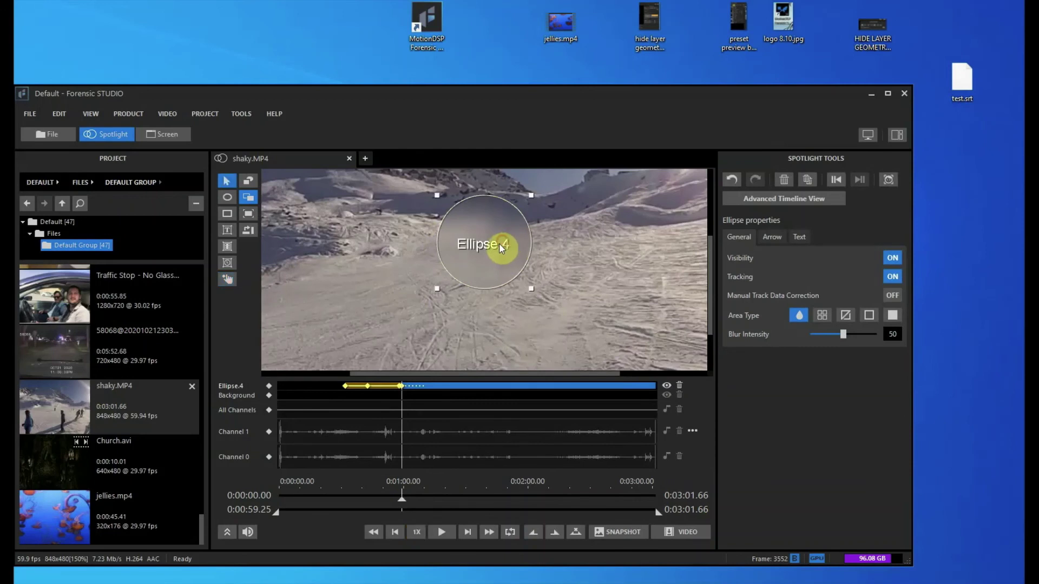
Turn on 'Autoplay when manual tracking is started' in Tools > Options > Custom and confirm.
{"action": "left_click", "coordinate": [237, 112]}
{"action": "left_click", "coordinate": [246, 204]}
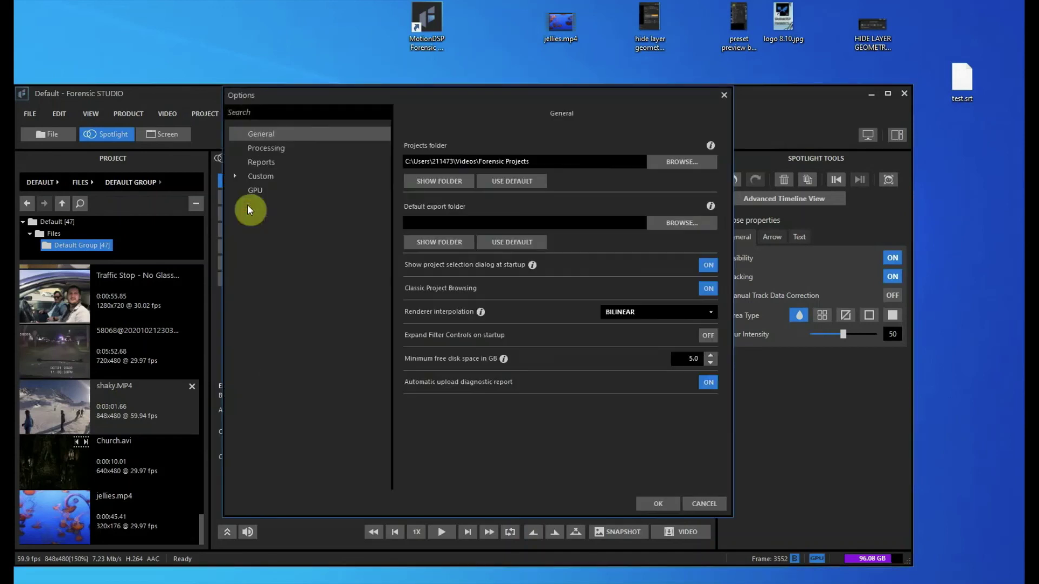
{"action": "left_click", "coordinate": [260, 176]}
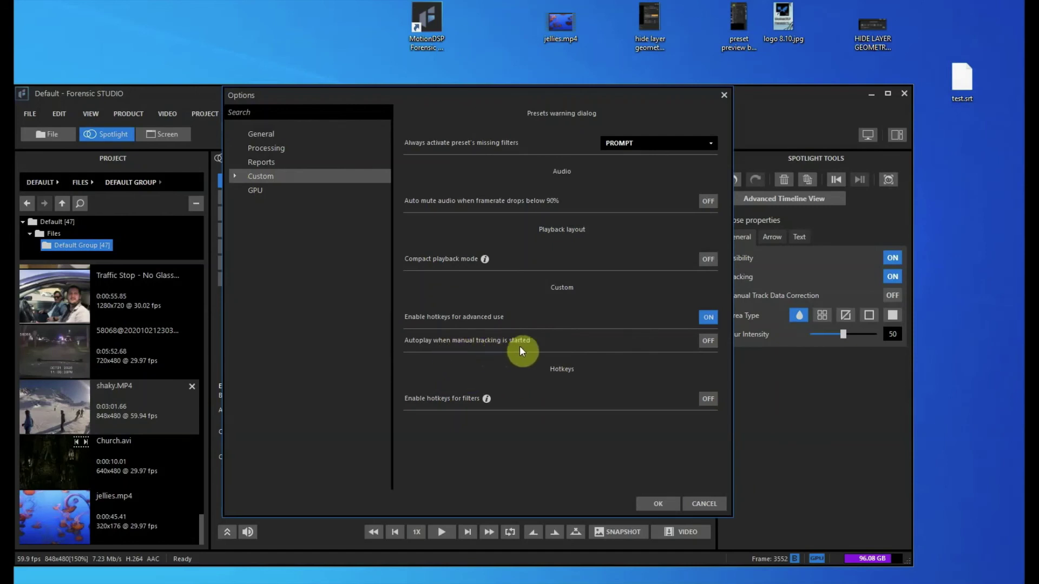
{"action": "left_click", "coordinate": [668, 503]}
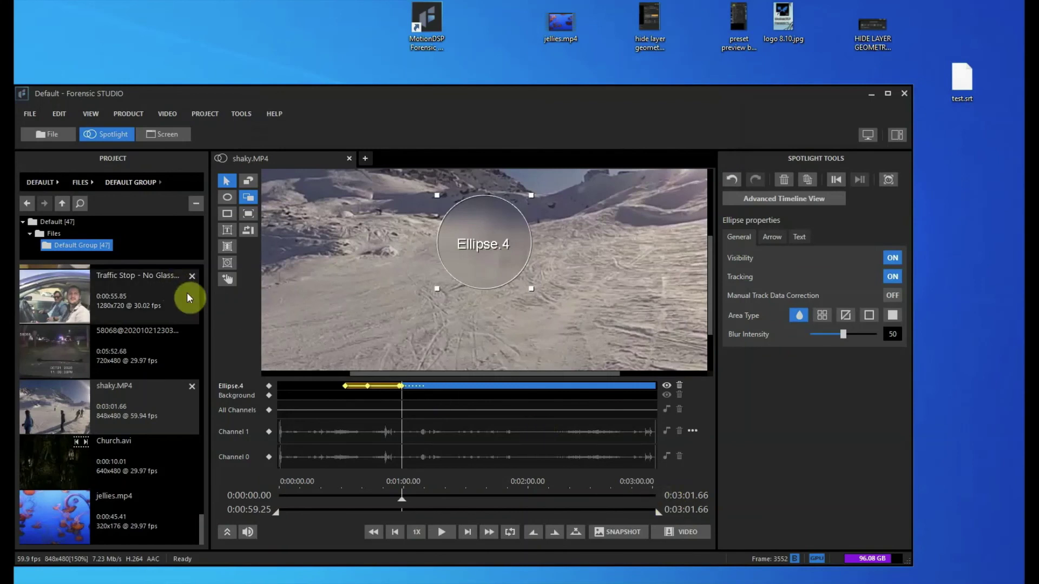
Drag Ellipse.4 leftward over the skiers with Manual Tracking, then select the Channel 1 audio track.
{"action": "left_click", "coordinate": [227, 281]}
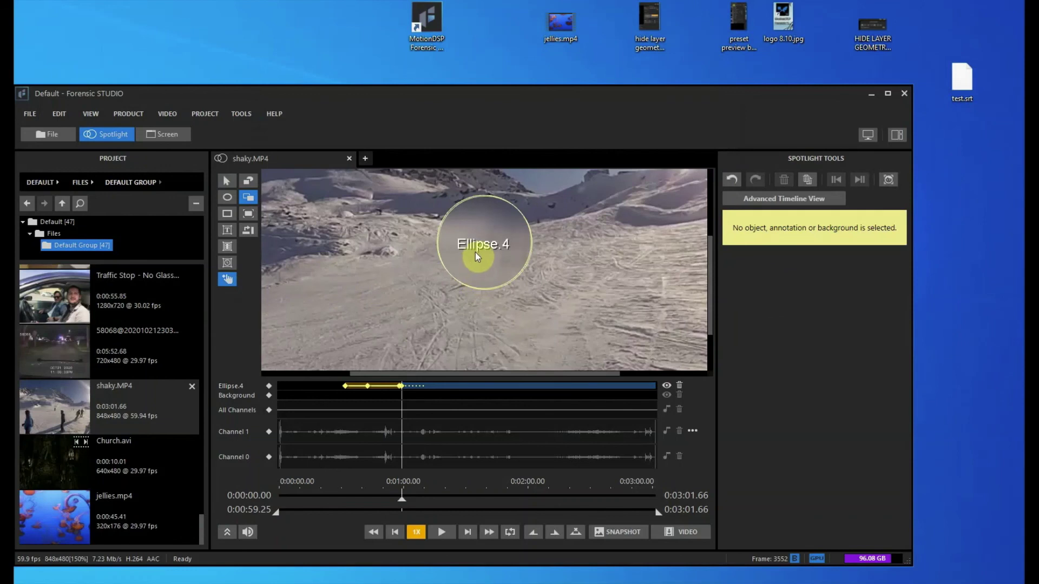
{"action": "mouse_move", "coordinate": [475, 252]}
{"action": "left_mouse_down"}
{"action": "mouse_move", "coordinate": [535, 258]}
{"action": "mouse_move", "coordinate": [557, 283]}
{"action": "mouse_move", "coordinate": [623, 272]}
{"action": "mouse_move", "coordinate": [389, 272]}
{"action": "mouse_move", "coordinate": [394, 284]}
{"action": "left_mouse_up"}
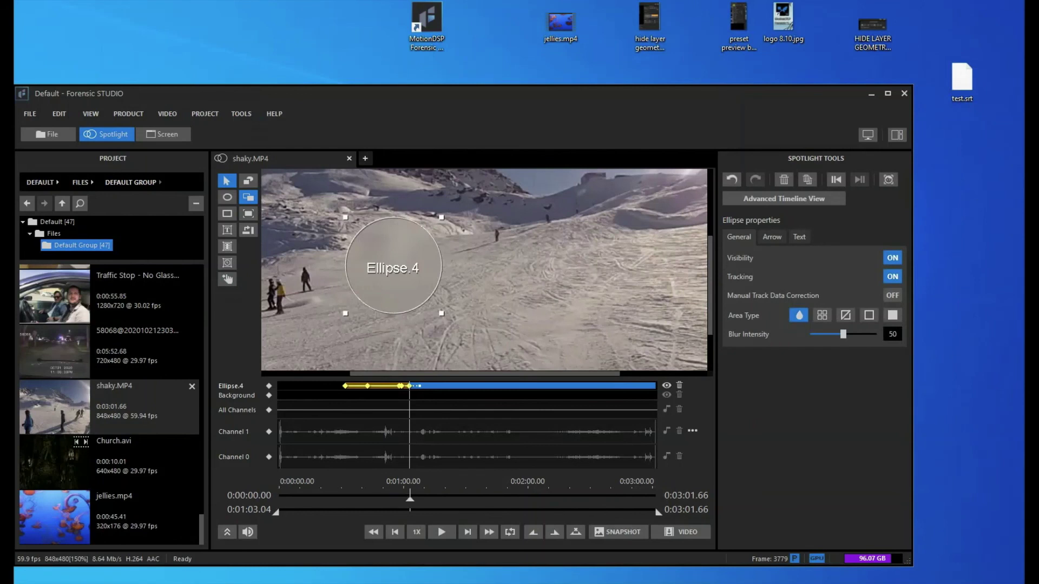
{"action": "left_click", "coordinate": [345, 431]}
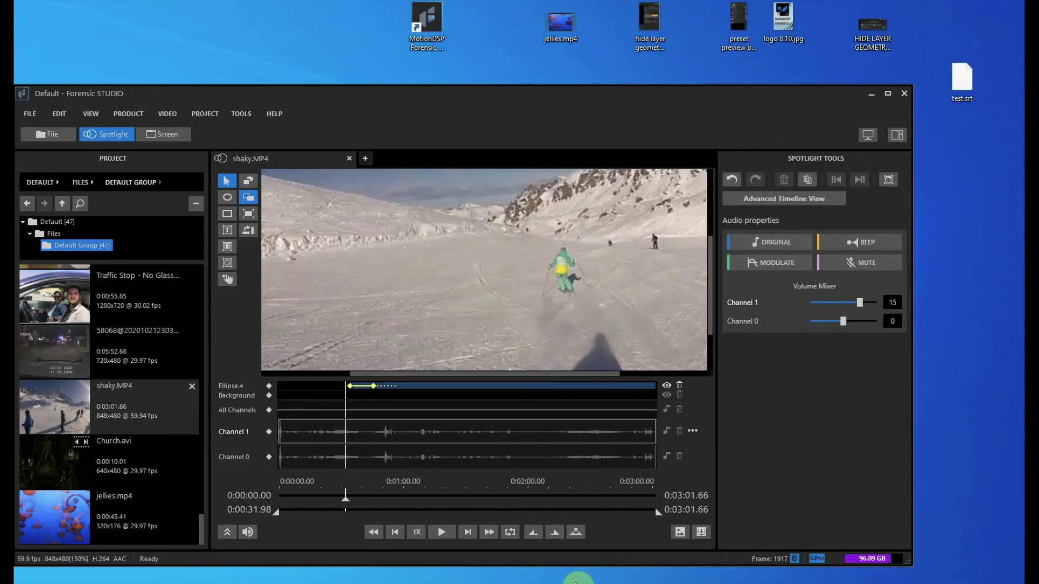
Step the selection through Channel 0, Channel 1, All Channels and Background, ending on Ellipse.4.
{"action": "left_click", "coordinate": [361, 458]}
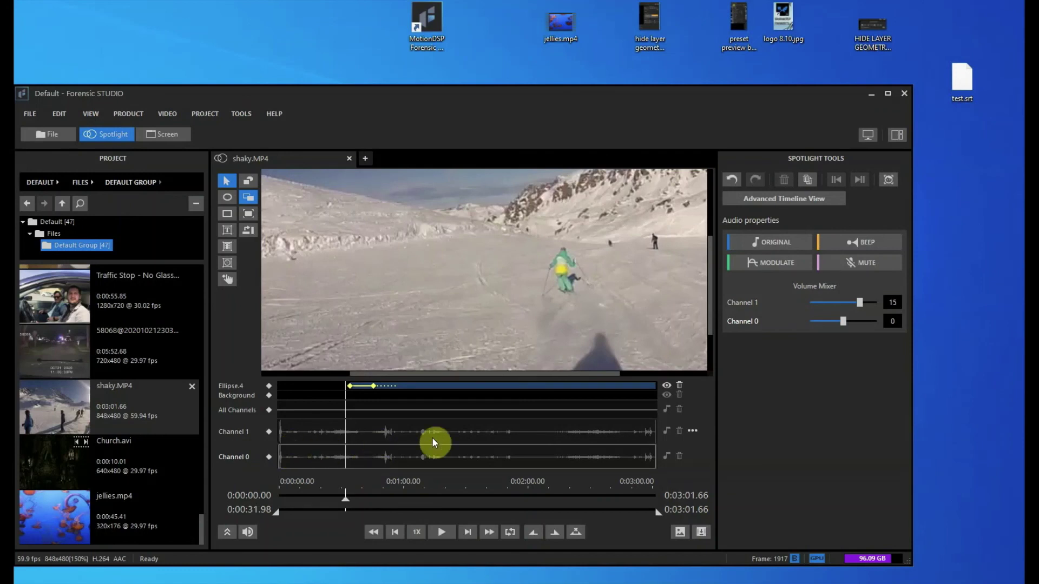
{"action": "left_click", "coordinate": [323, 459]}
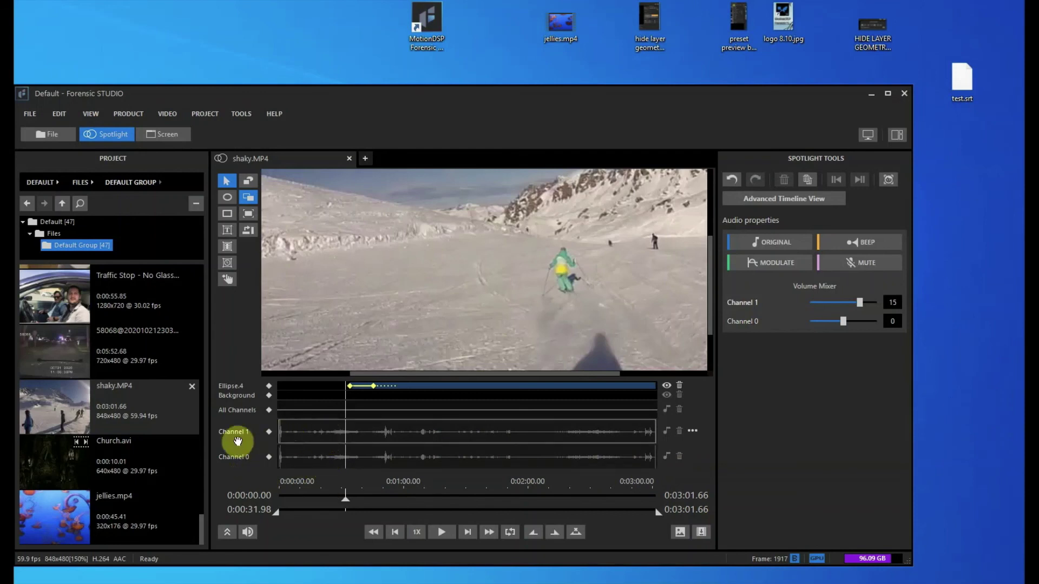
{"action": "left_click", "coordinate": [288, 429]}
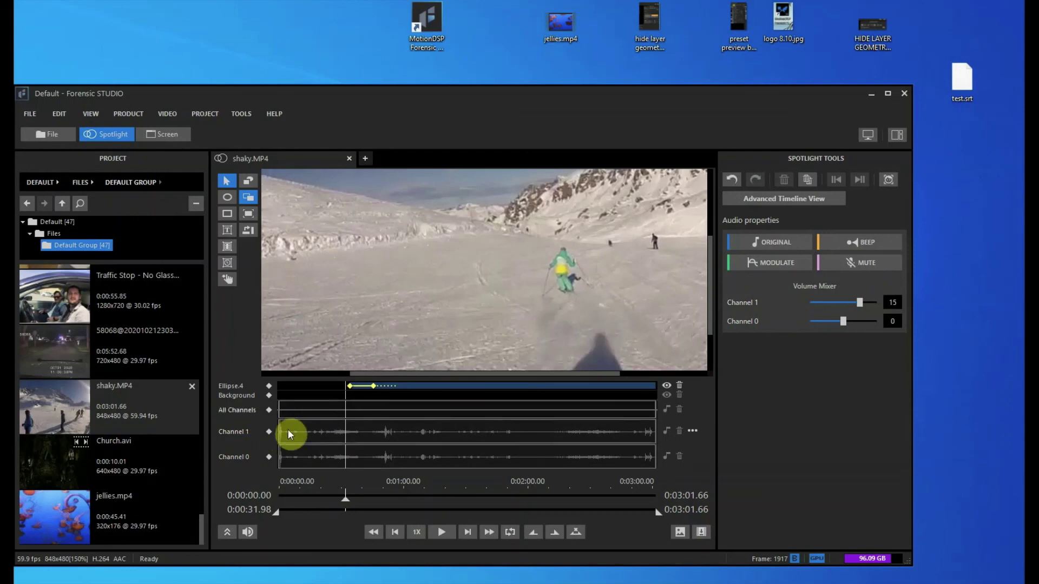
{"action": "left_click", "coordinate": [313, 413]}
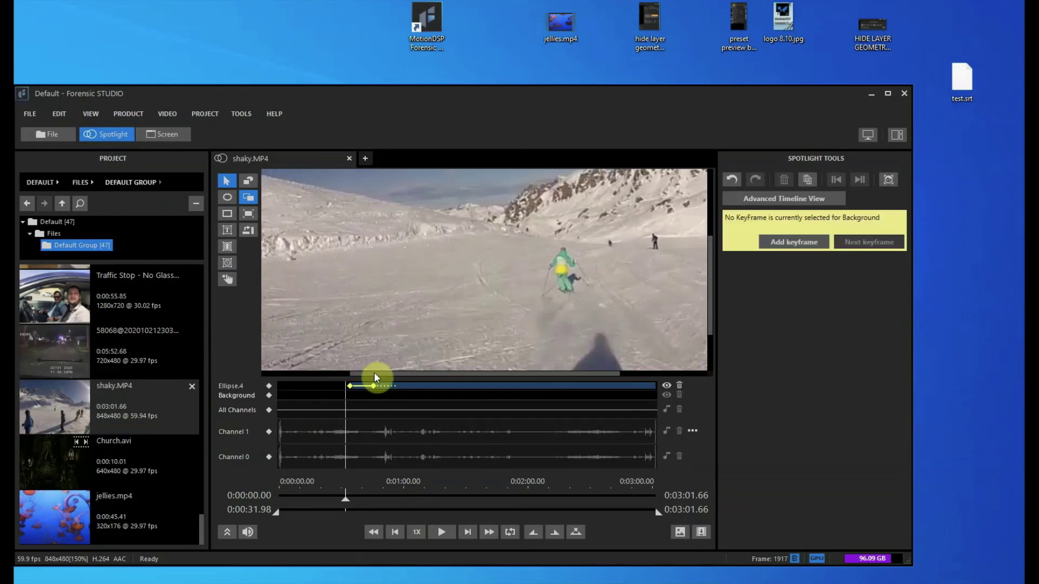
{"action": "left_click", "coordinate": [313, 414]}
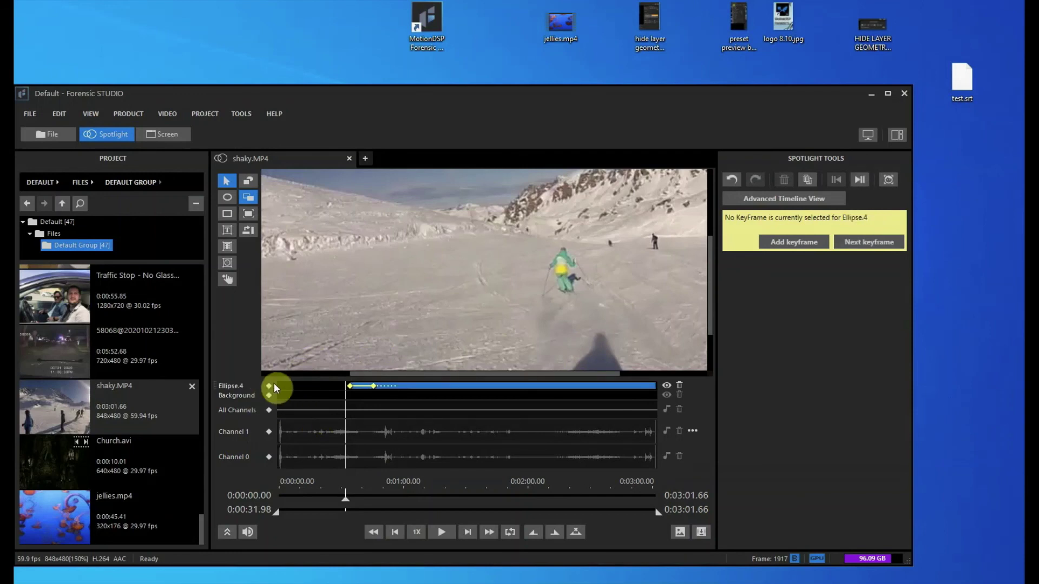
{"action": "left_click", "coordinate": [344, 416]}
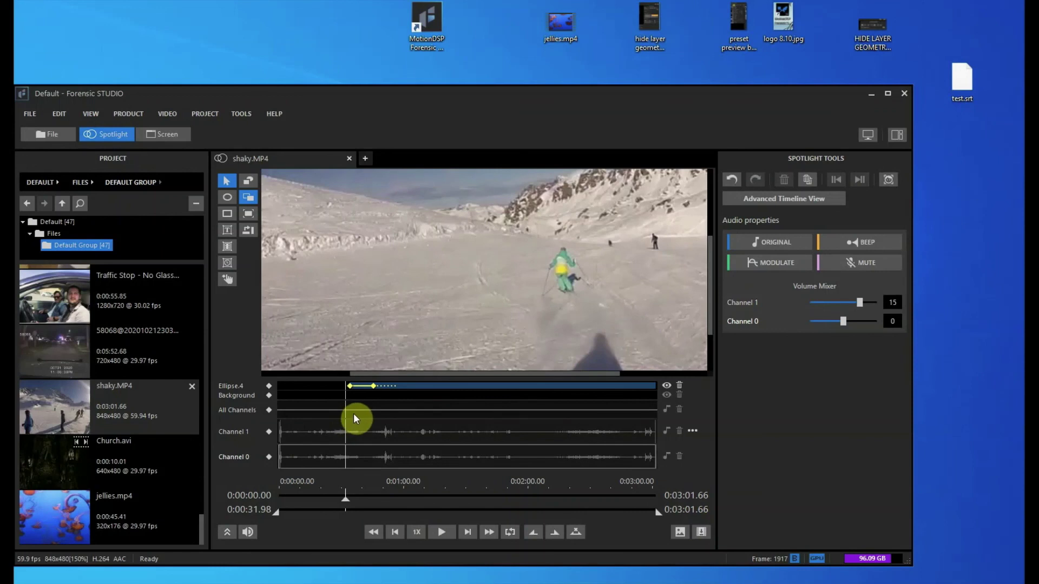
{"action": "left_click", "coordinate": [354, 414]}
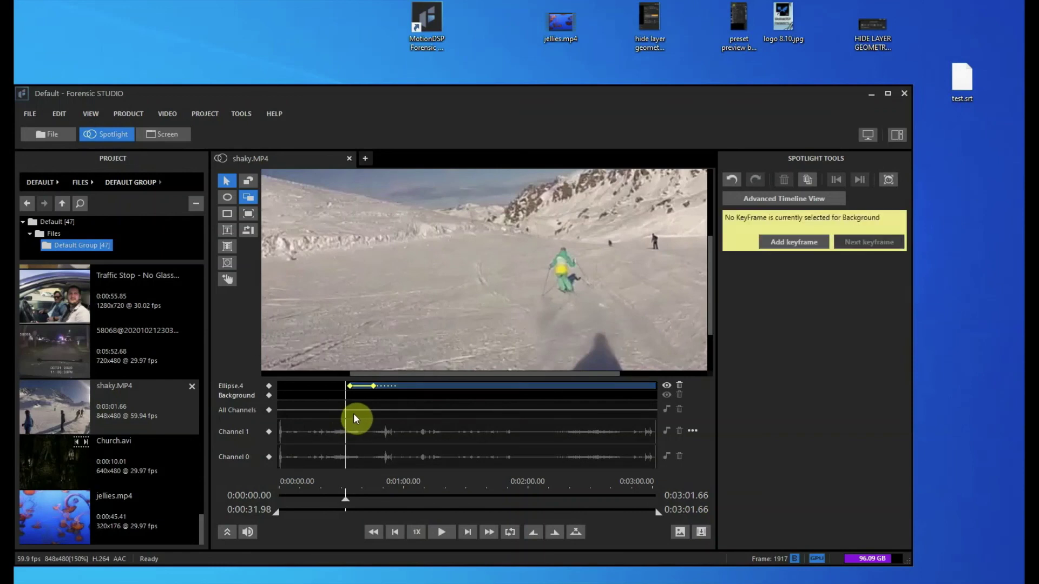
{"action": "left_click", "coordinate": [354, 415]}
{"action": "left_click", "coordinate": [353, 413]}
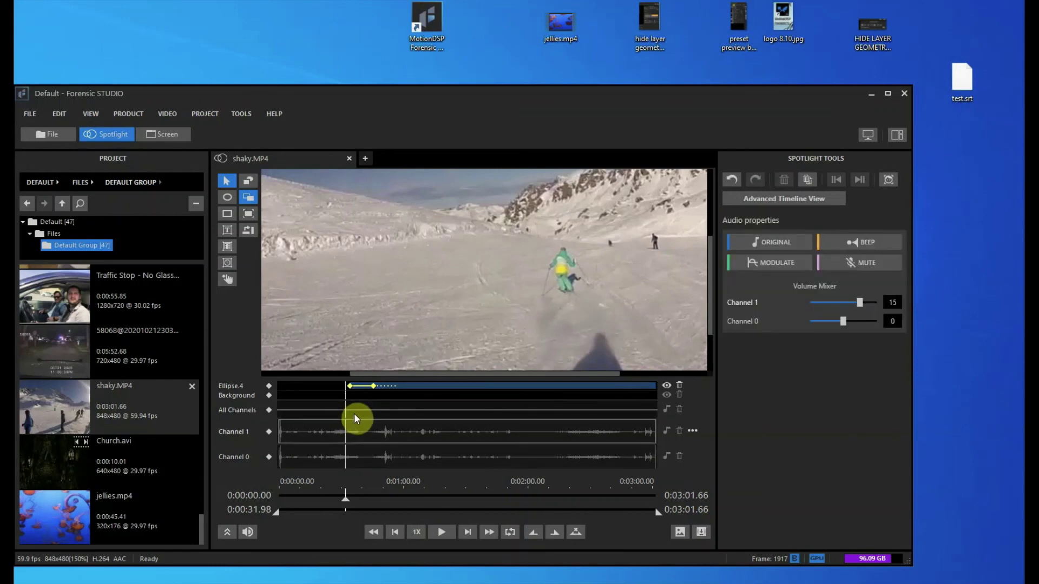
{"action": "left_click", "coordinate": [354, 413]}
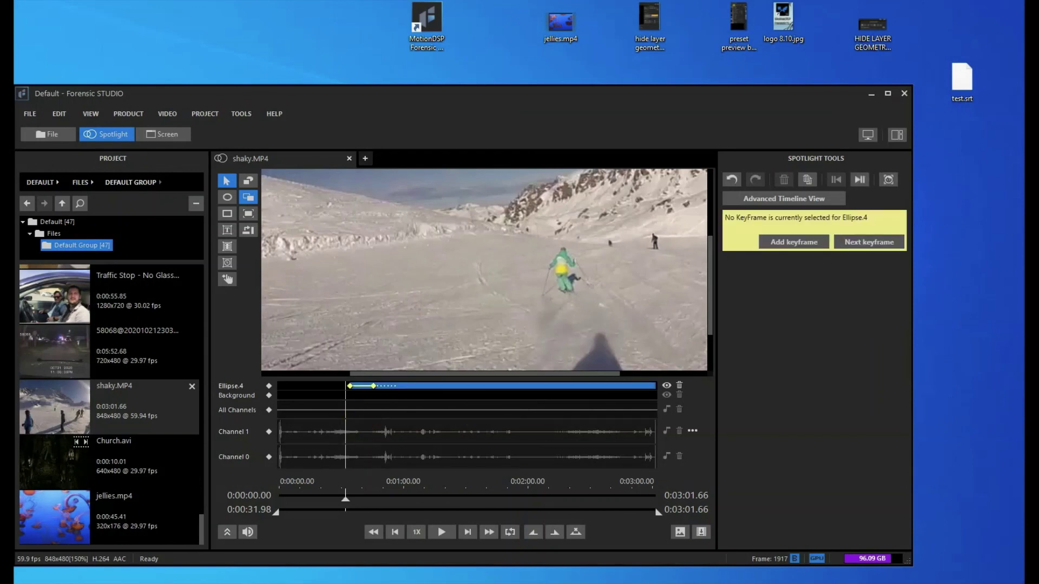